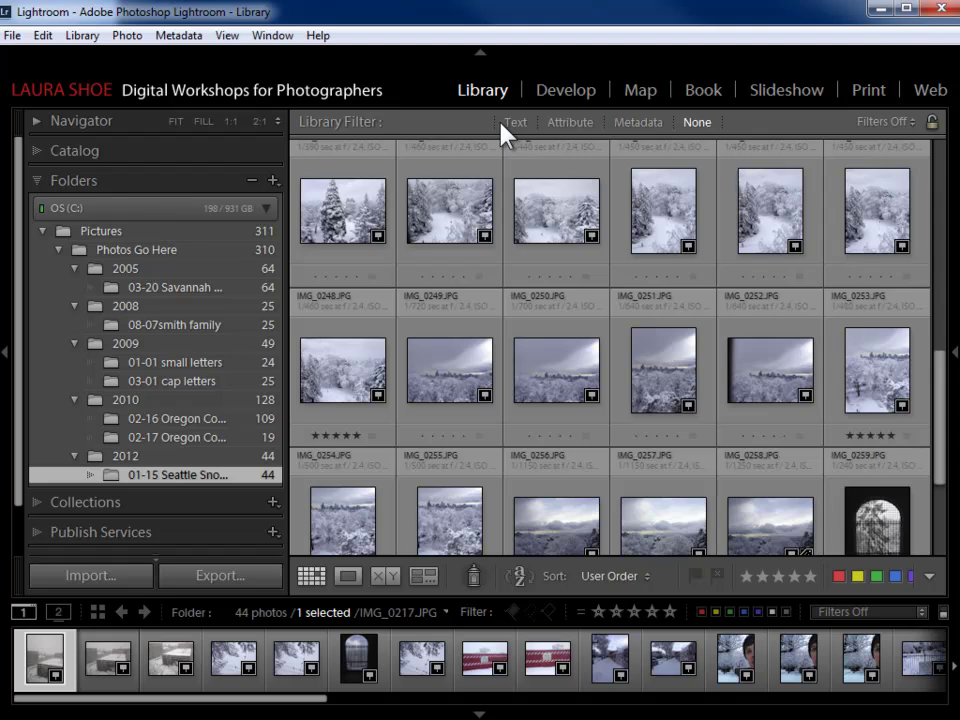
Step: Switch to Loupe view and back to Grid view, and check the filter bar's visibility setting
key(e)
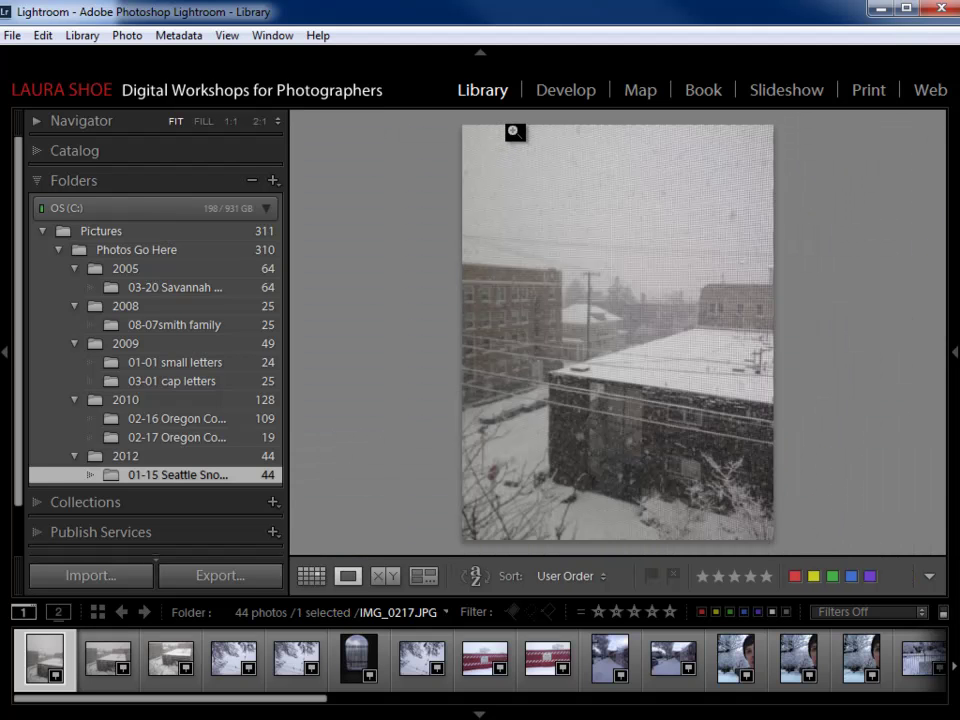
key(g)
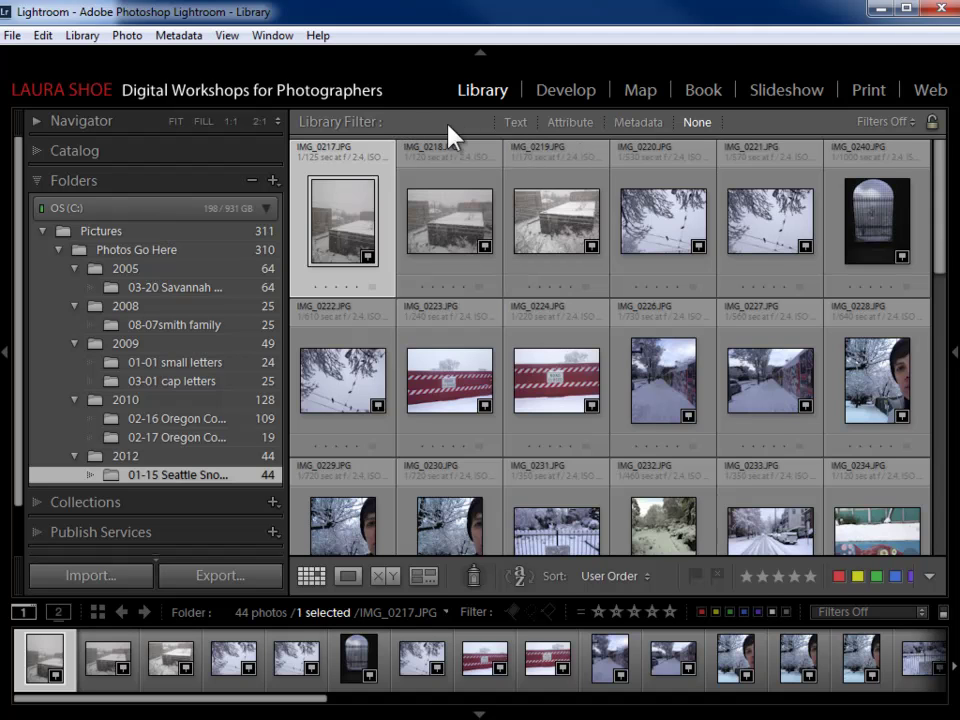
click(231, 37)
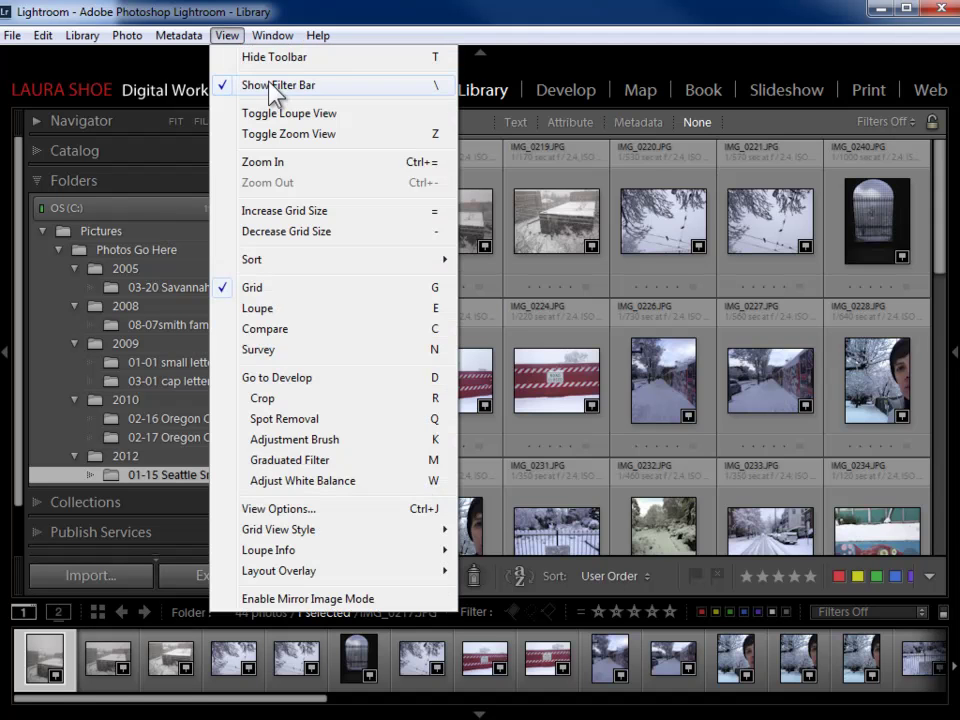
click(528, 28)
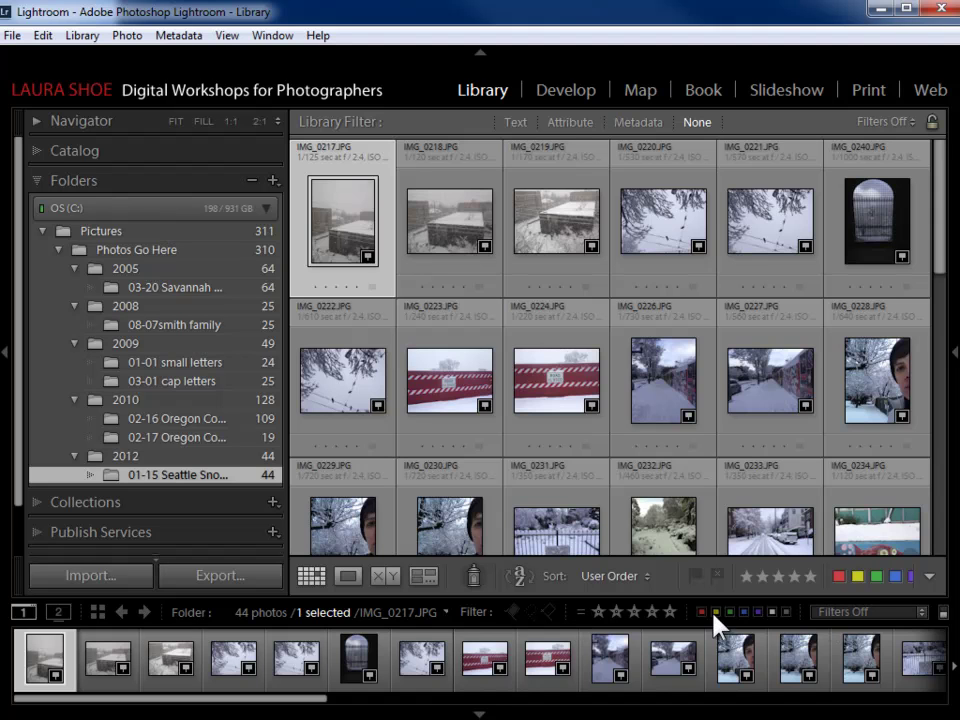
Step: Hide the Filmstrip and show it again
click(480, 713)
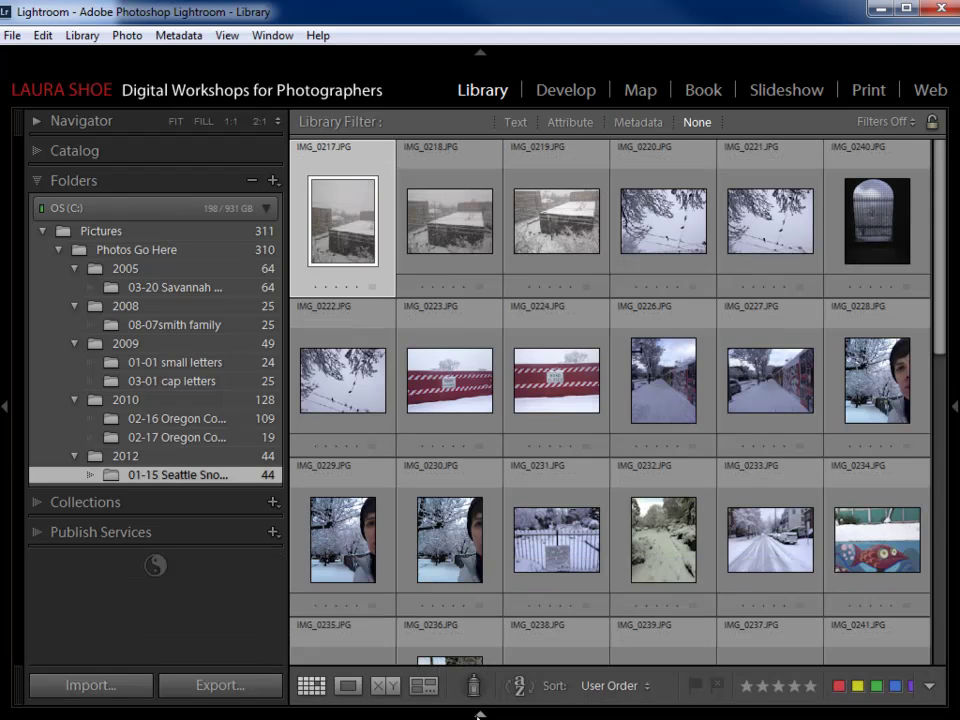
click(480, 713)
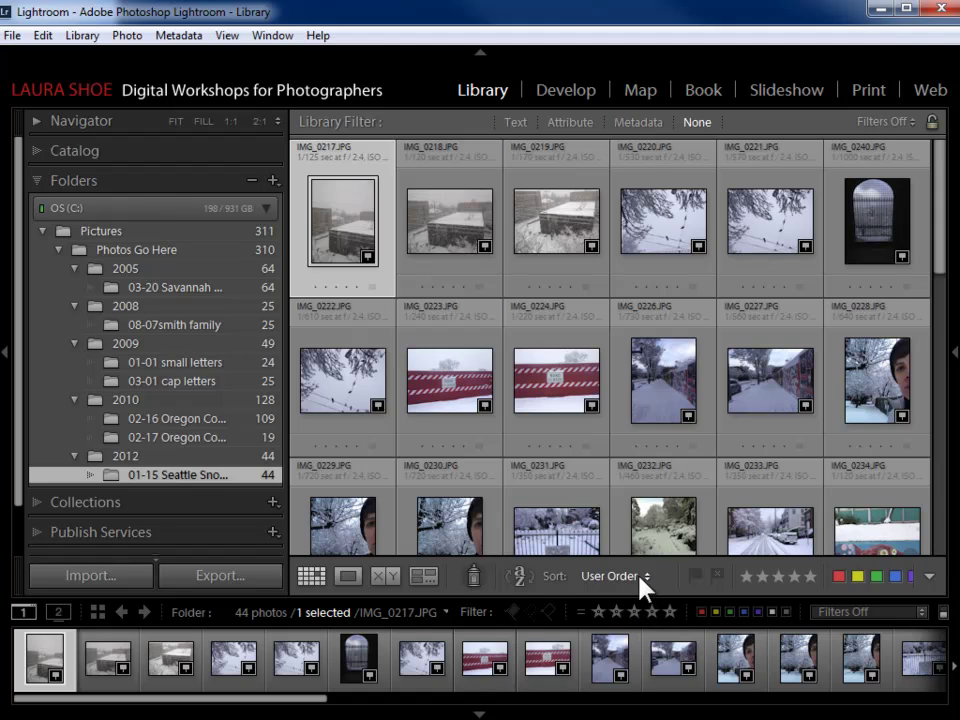
Step: Give the photo IMG_0226.JPG a two-star rating
click(711, 381)
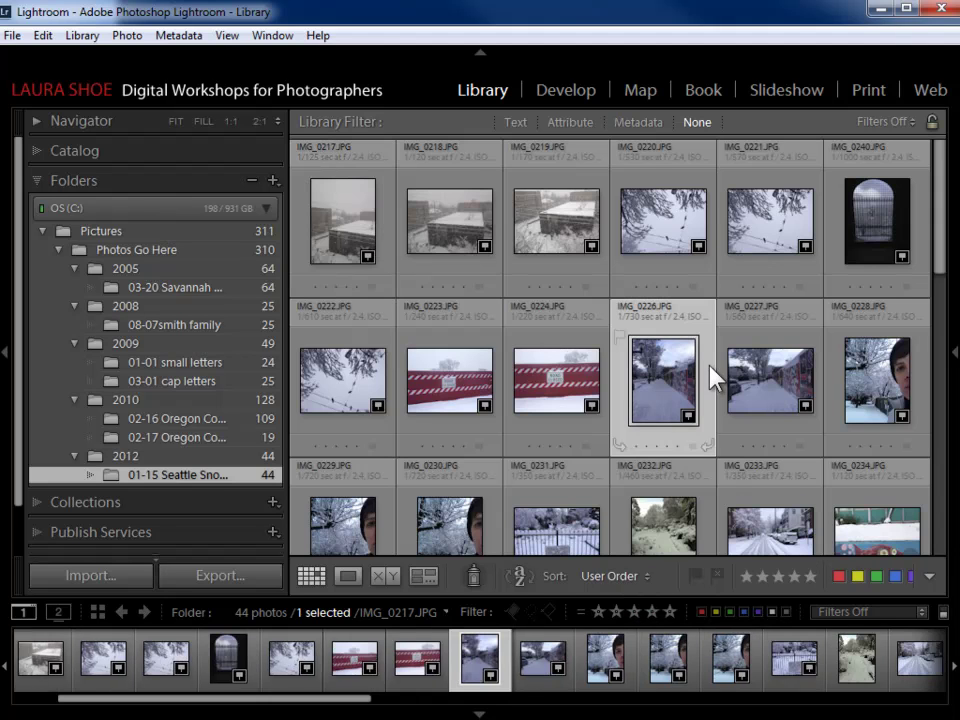
click(763, 578)
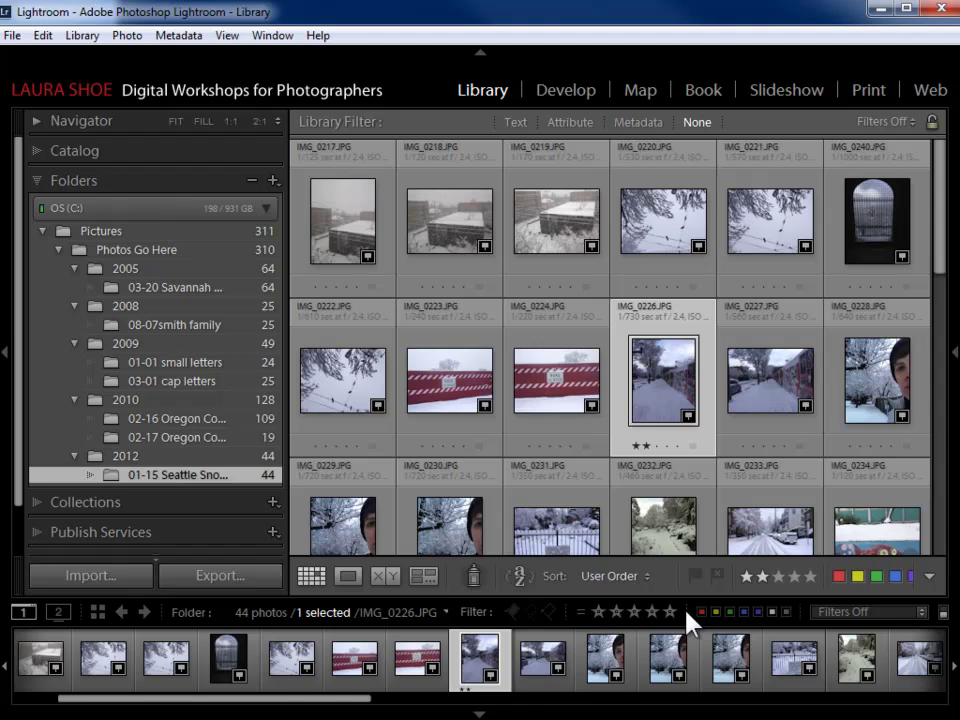
Step: Filter the Seattle snow folder to photos rated equal to two stars, and remove that star filter
click(618, 619)
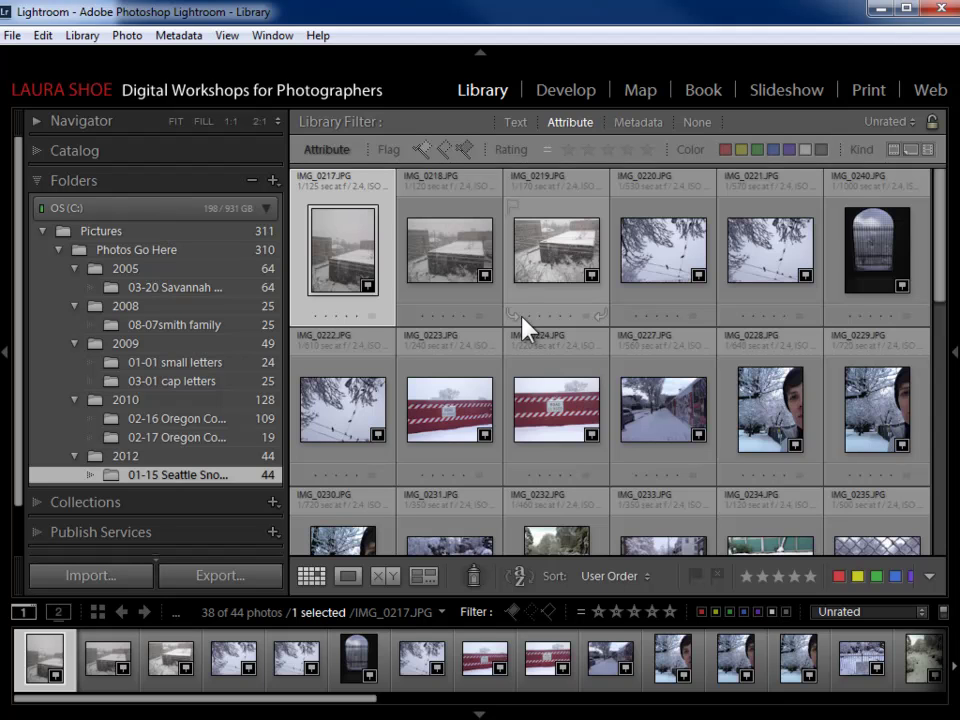
click(615, 611)
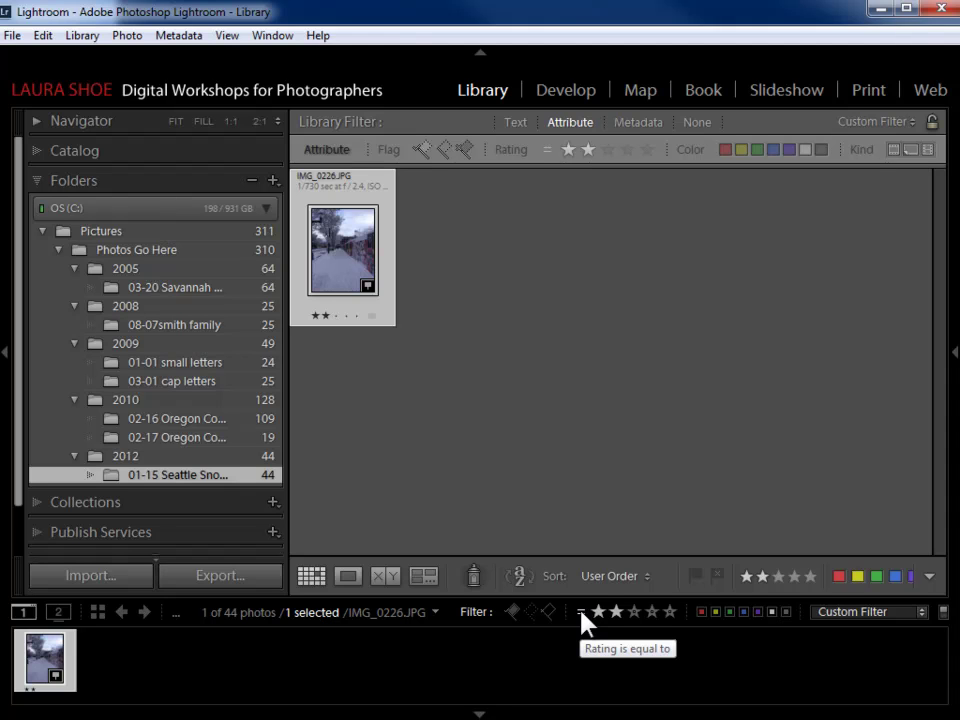
click(580, 612)
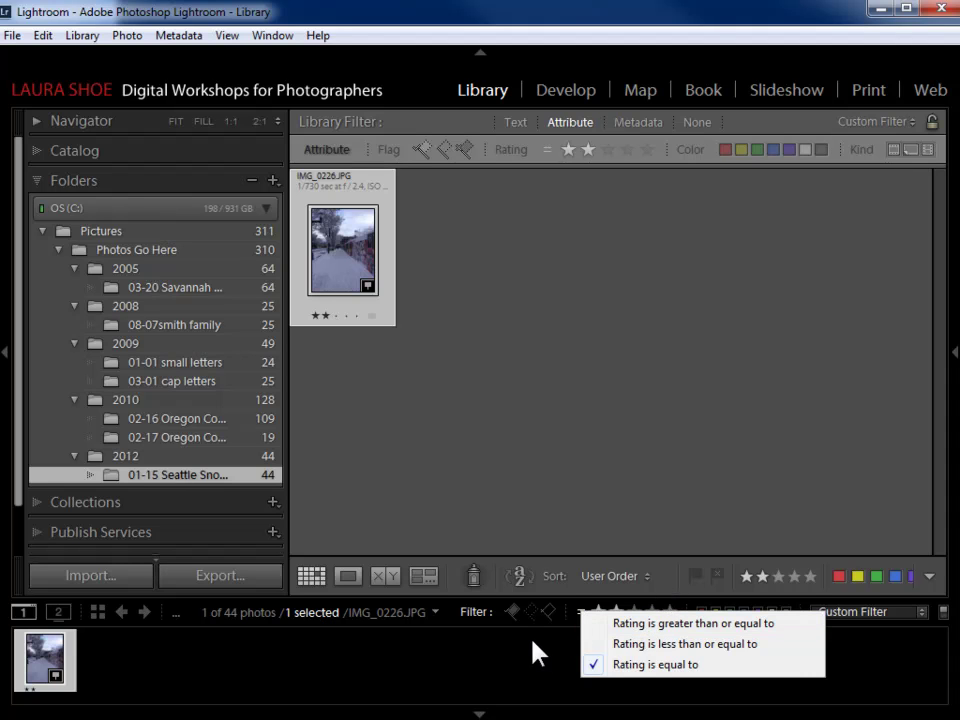
click(440, 634)
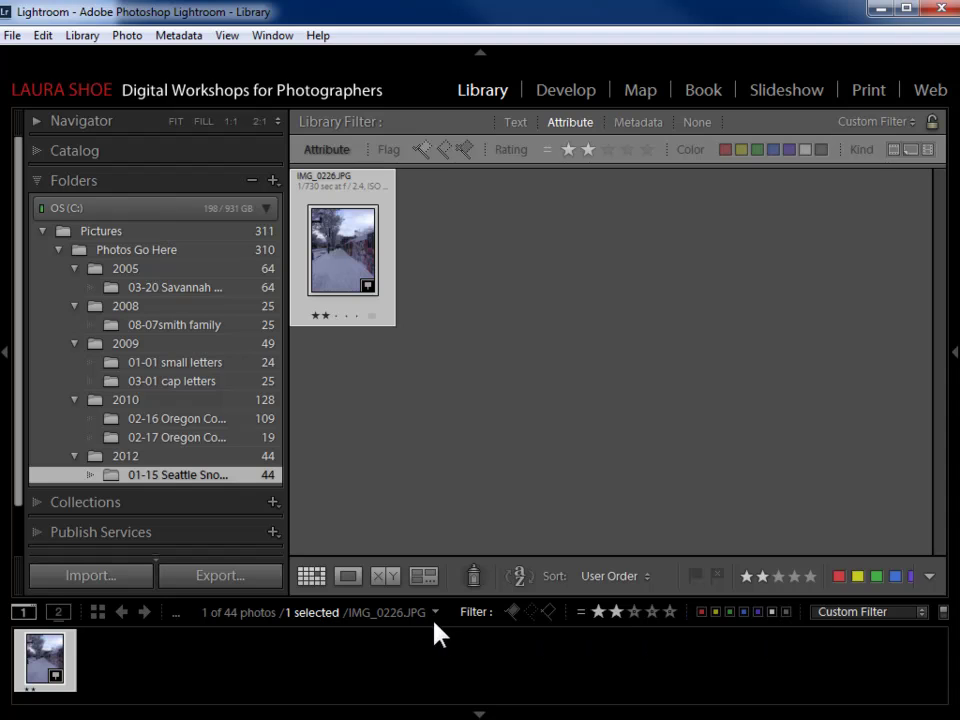
click(617, 612)
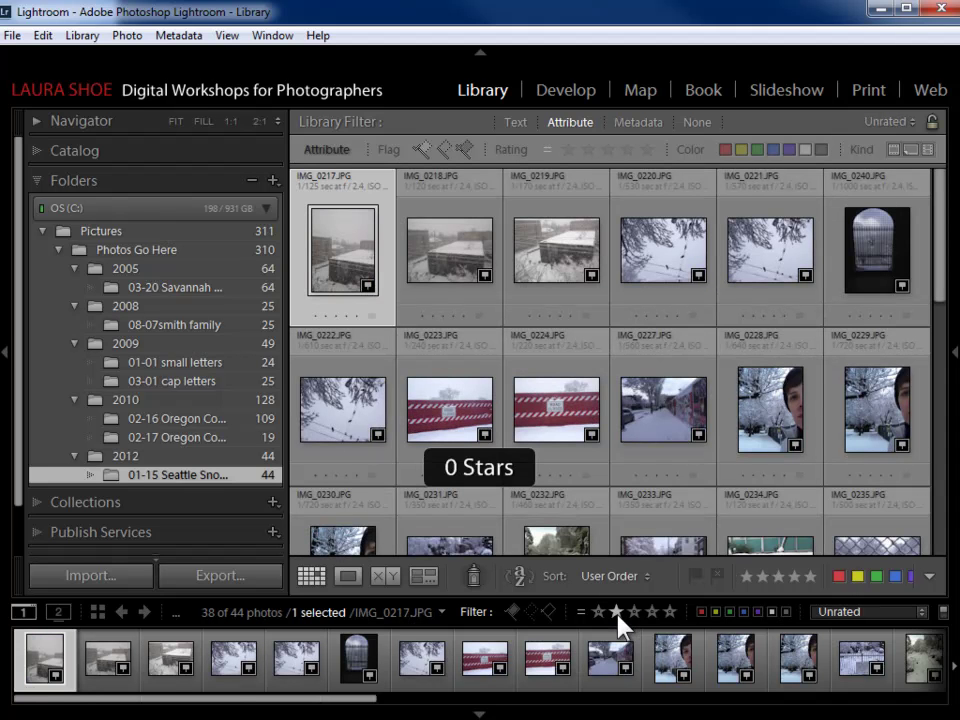
Step: Try the flagged-photos filter, switch it off, and look over the flag status filter options
click(511, 613)
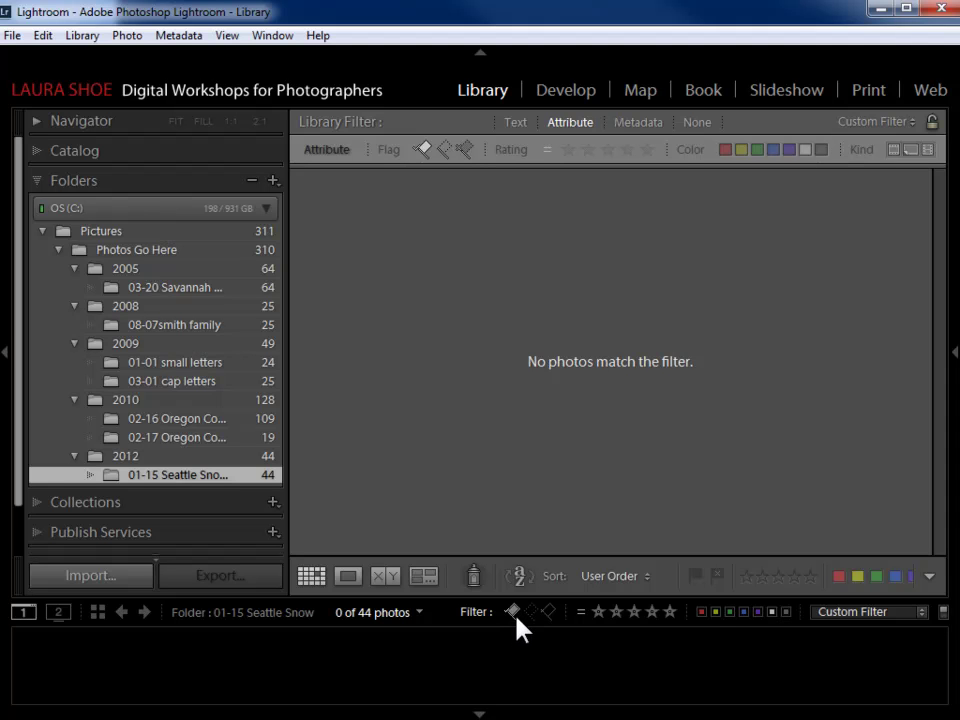
click(513, 613)
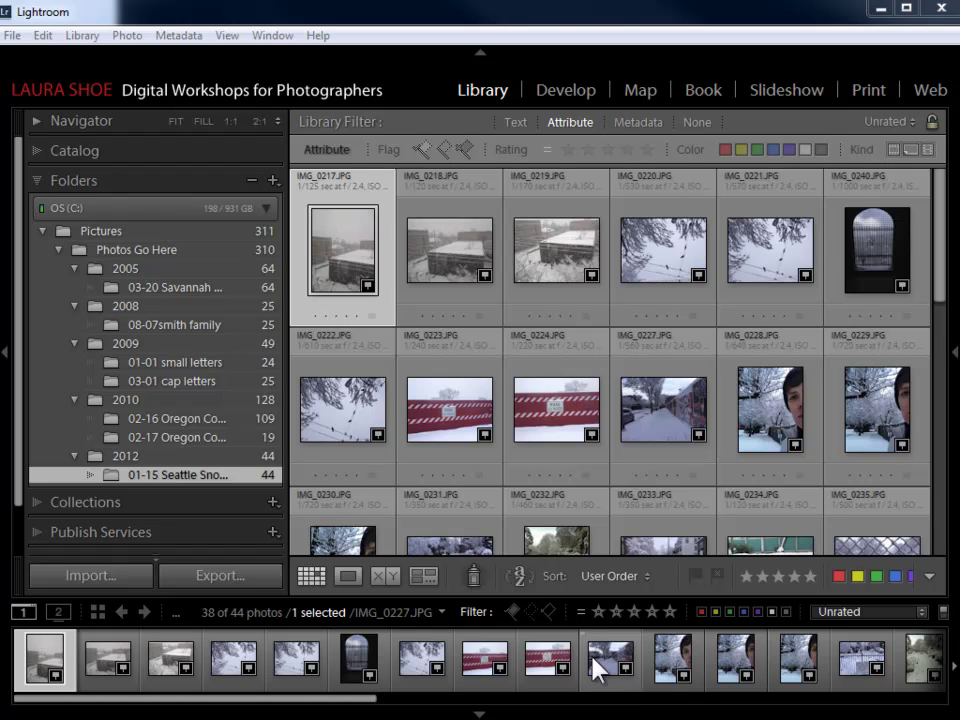
click(538, 618)
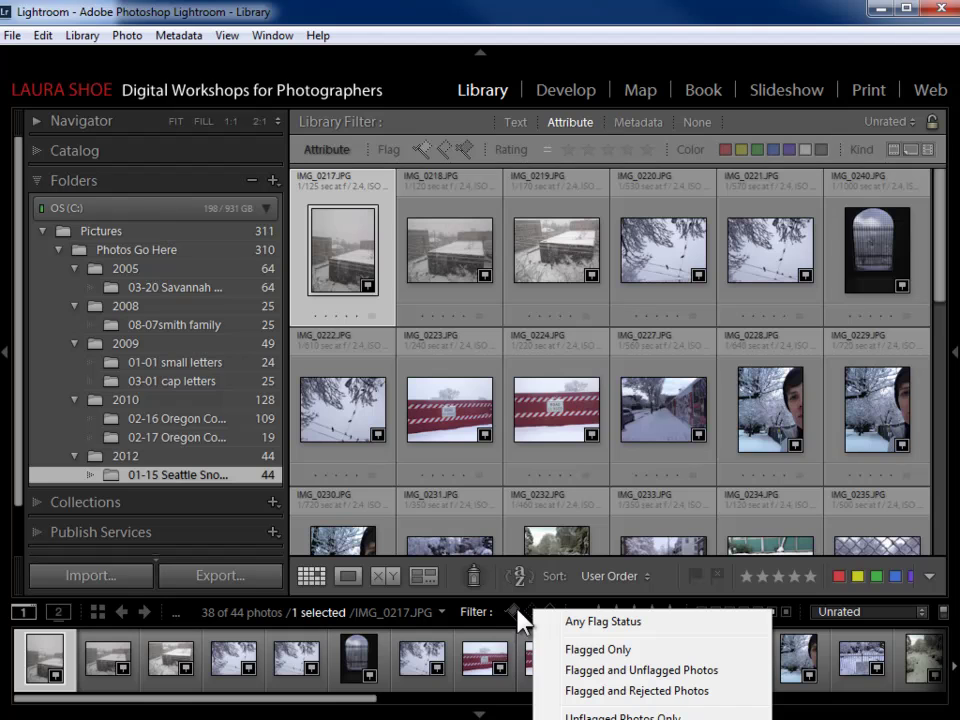
click(456, 590)
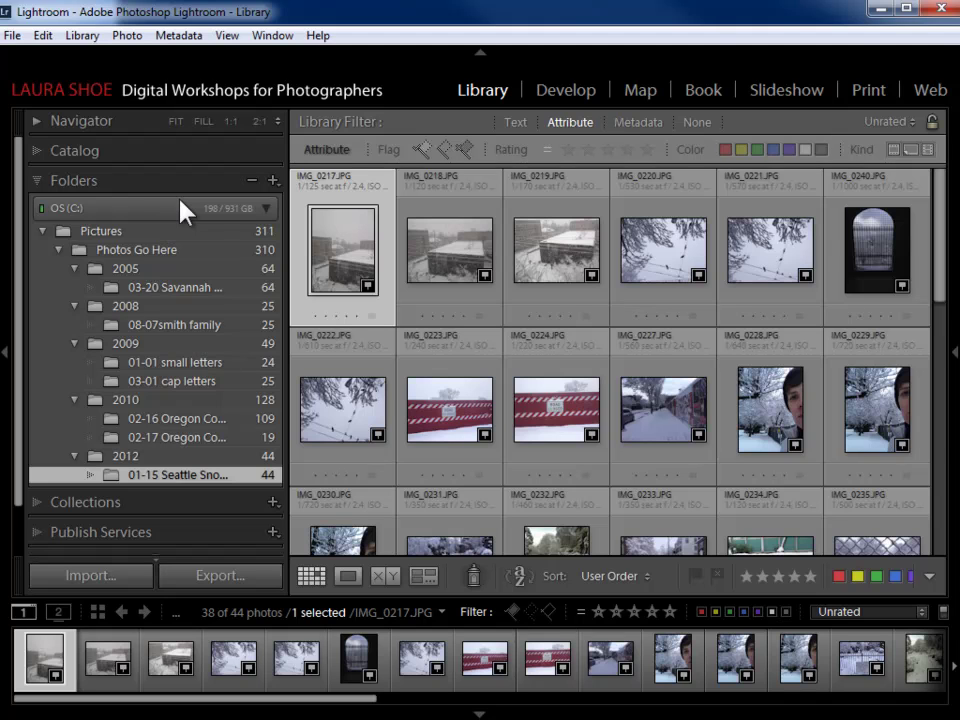
Step: Show All Photographs in the catalog and filter them by attribute to a five-star rating
click(36, 150)
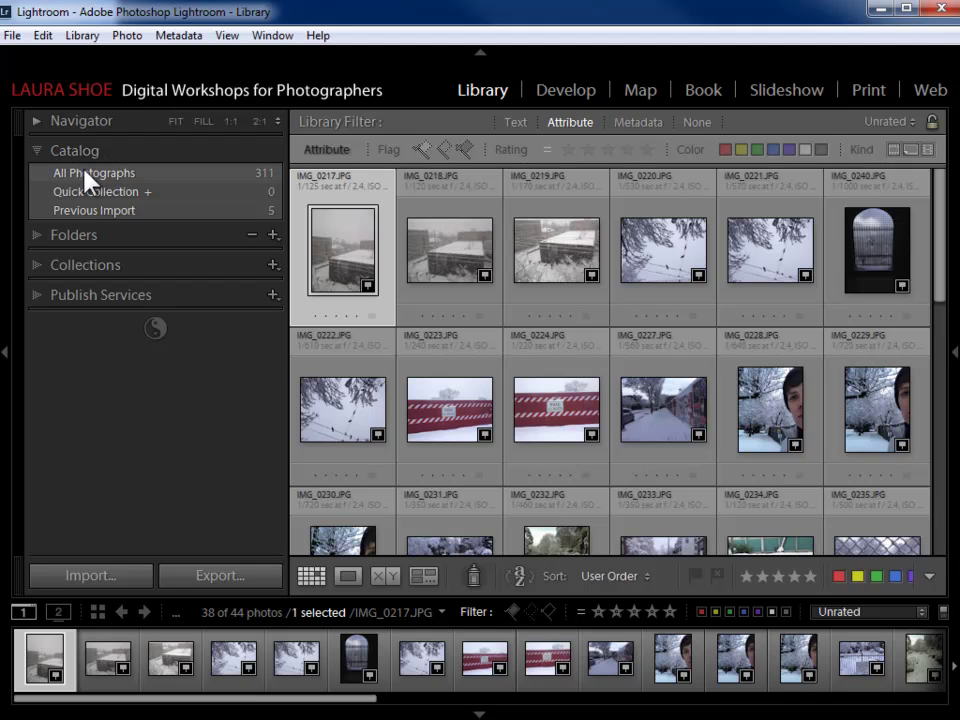
click(110, 173)
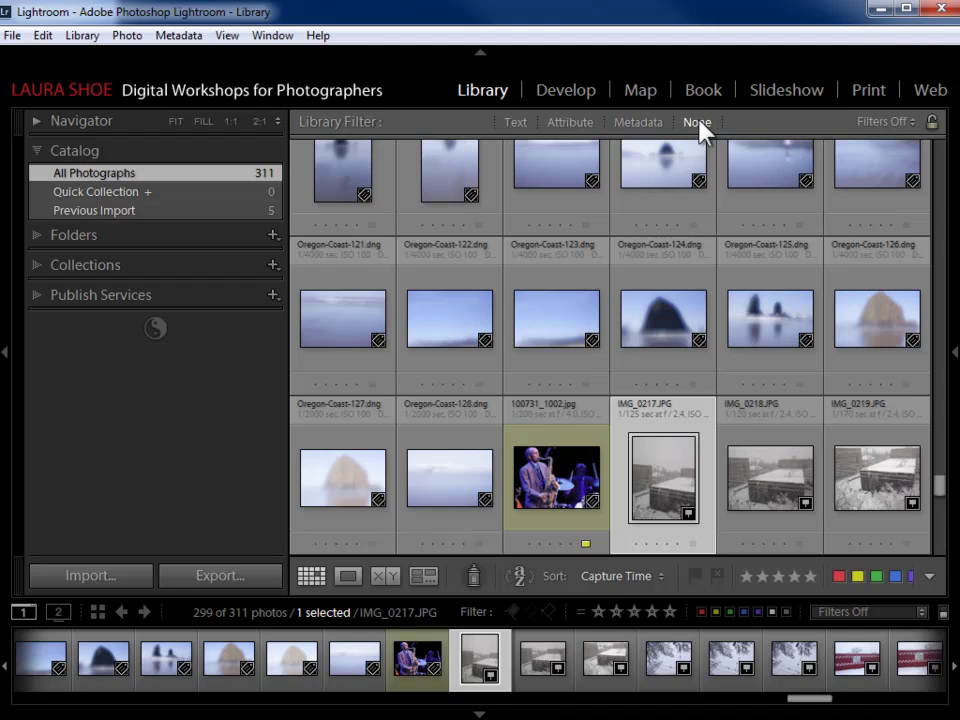
click(572, 123)
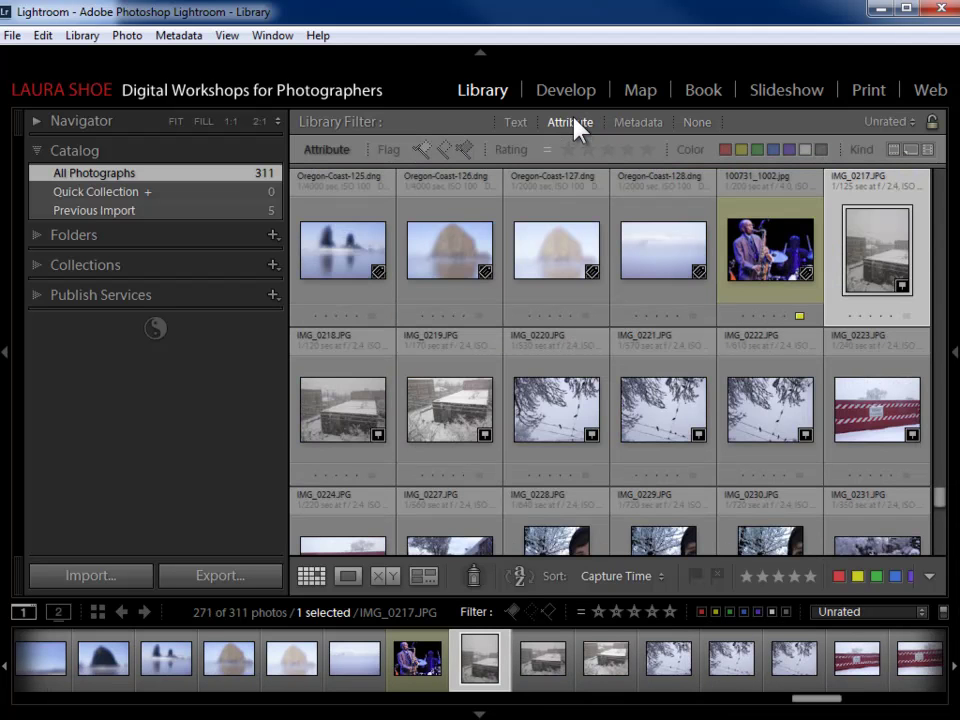
click(648, 149)
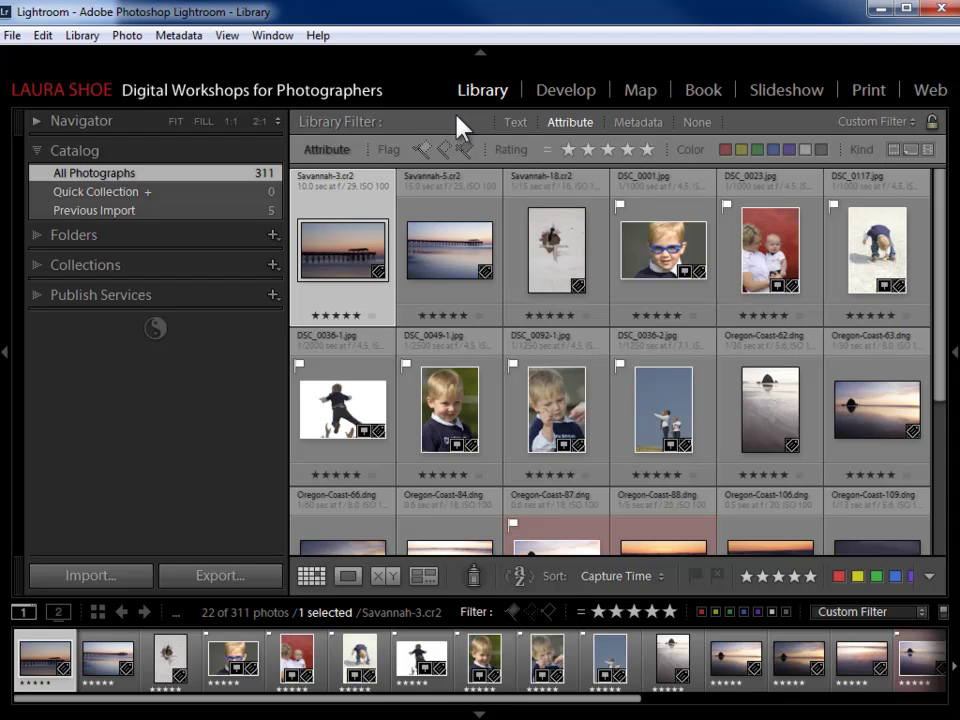
Step: Move the selection to Oregon-Coast-62.dng among the five-star photos
key(Down)
key(Right)
key(Right)
key(Right)
key(Right)
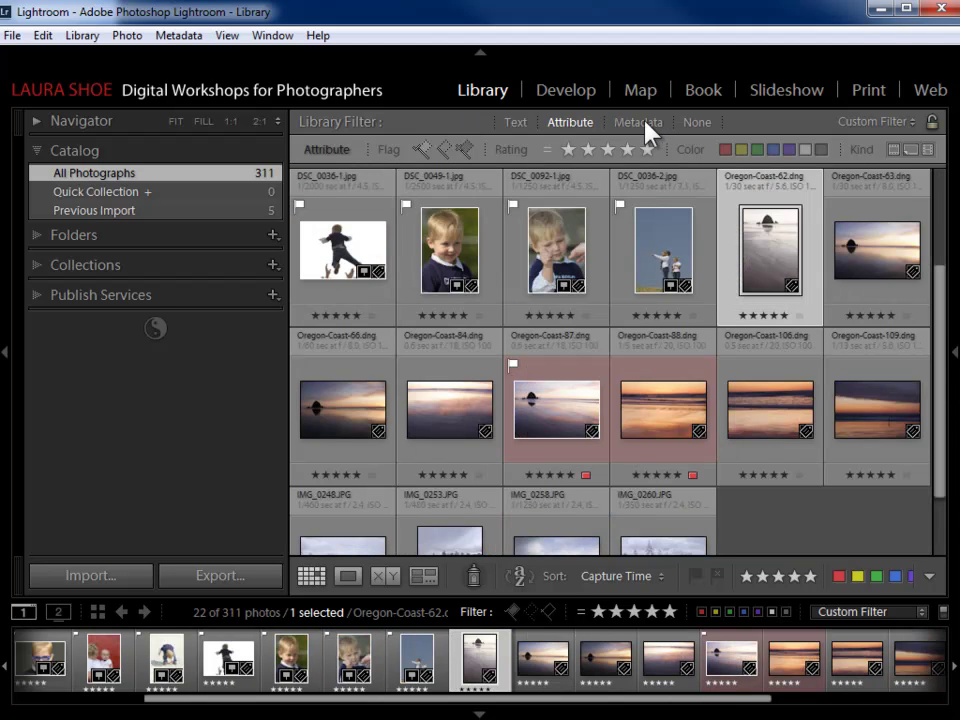
Step: Add metadata filtering to the five-star filter and change the Date column to Keyword
click(639, 124)
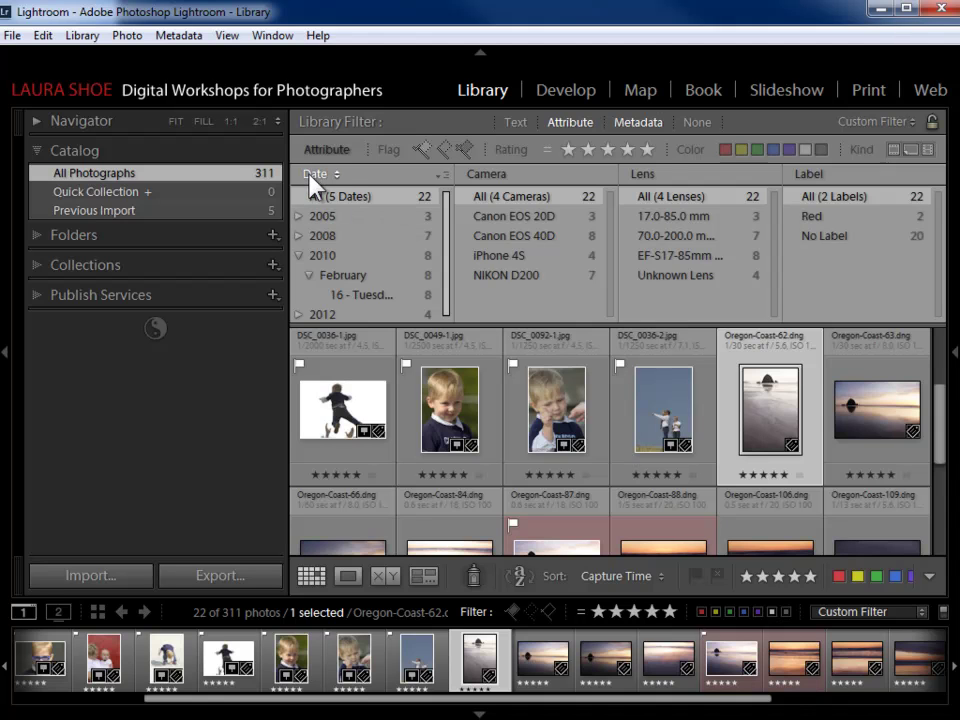
click(339, 178)
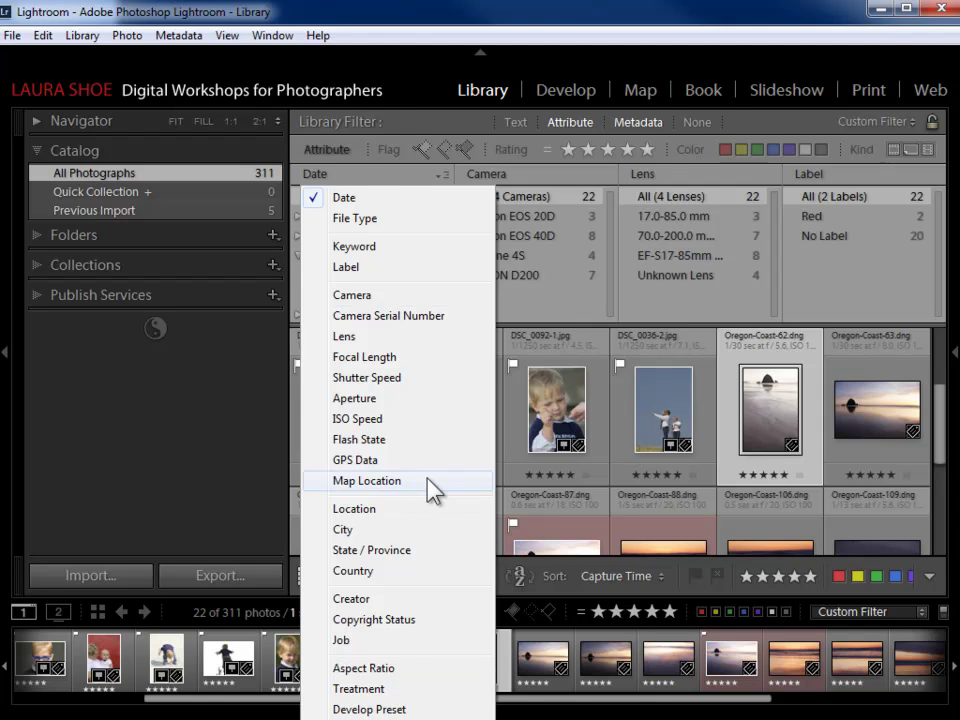
click(392, 99)
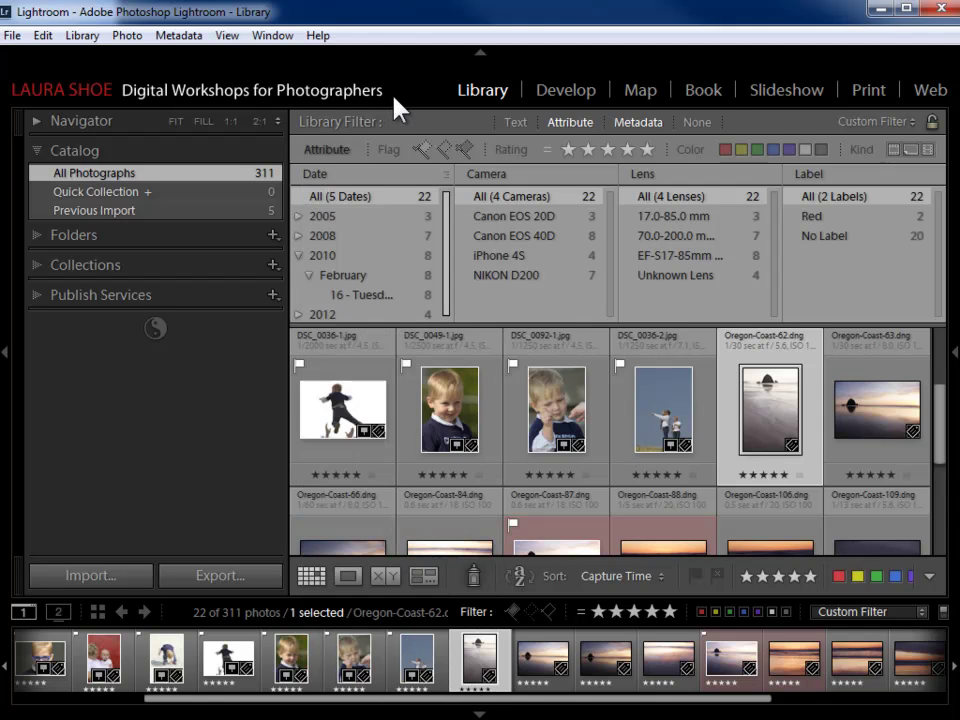
click(332, 175)
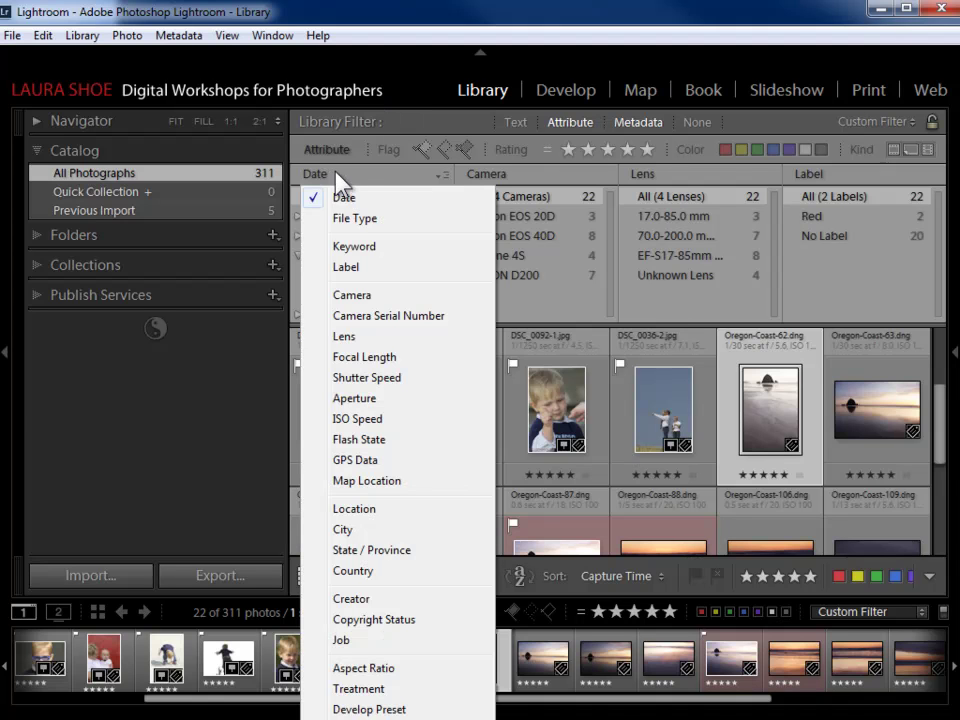
click(358, 250)
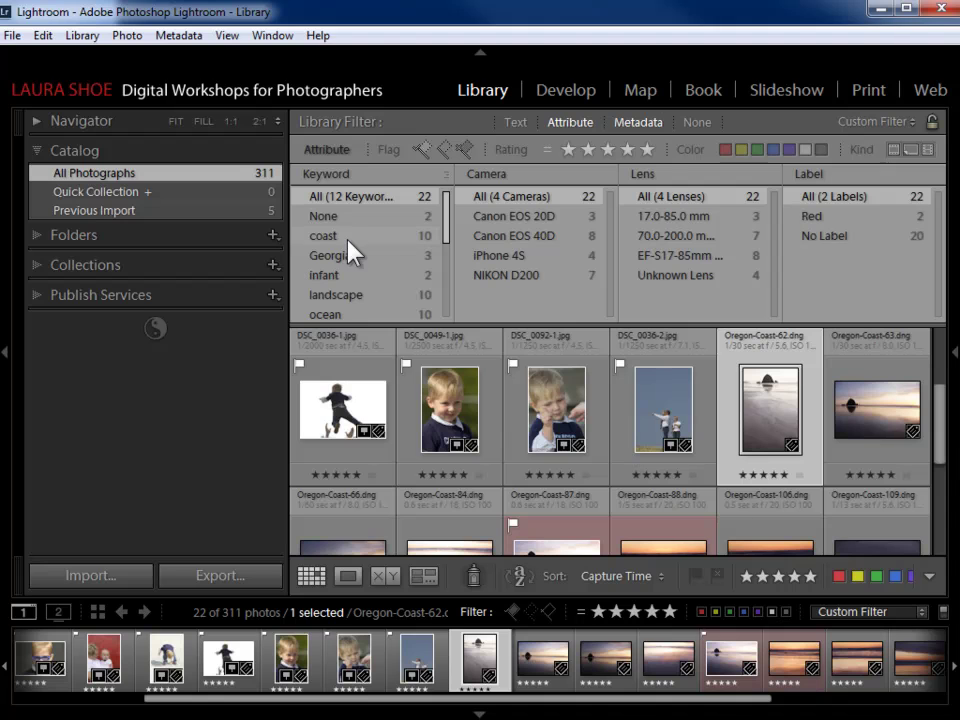
Step: Hide the Filmstrip and limit the photos to those with the keyword landscape
mouse_move(446, 212)
mouse_down()
mouse_move(446, 279)
mouse_move(446, 231)
mouse_up()
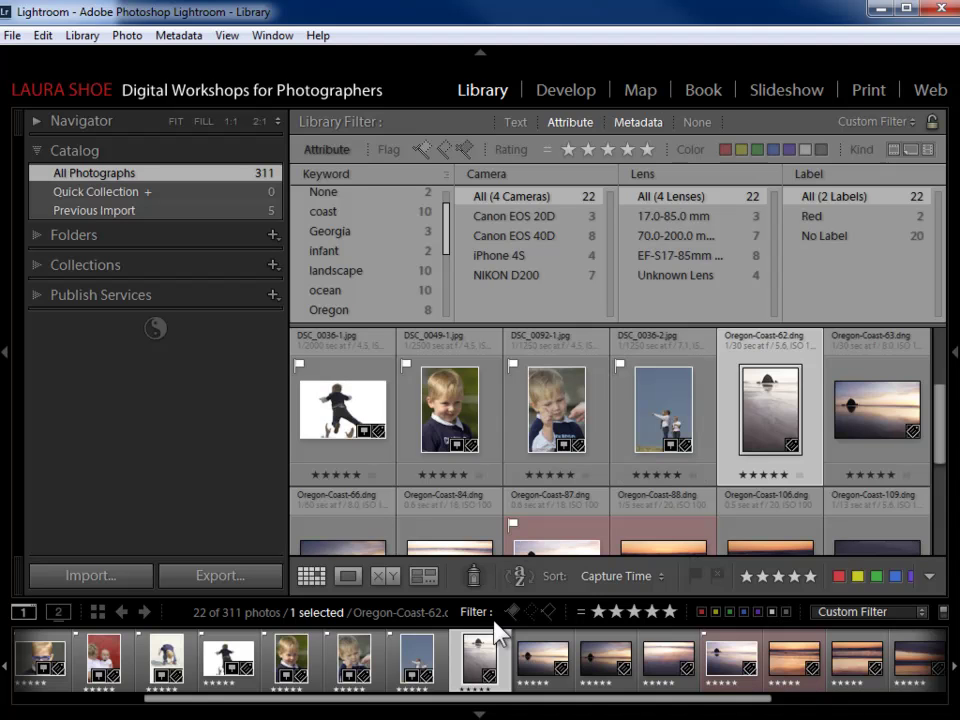
click(479, 714)
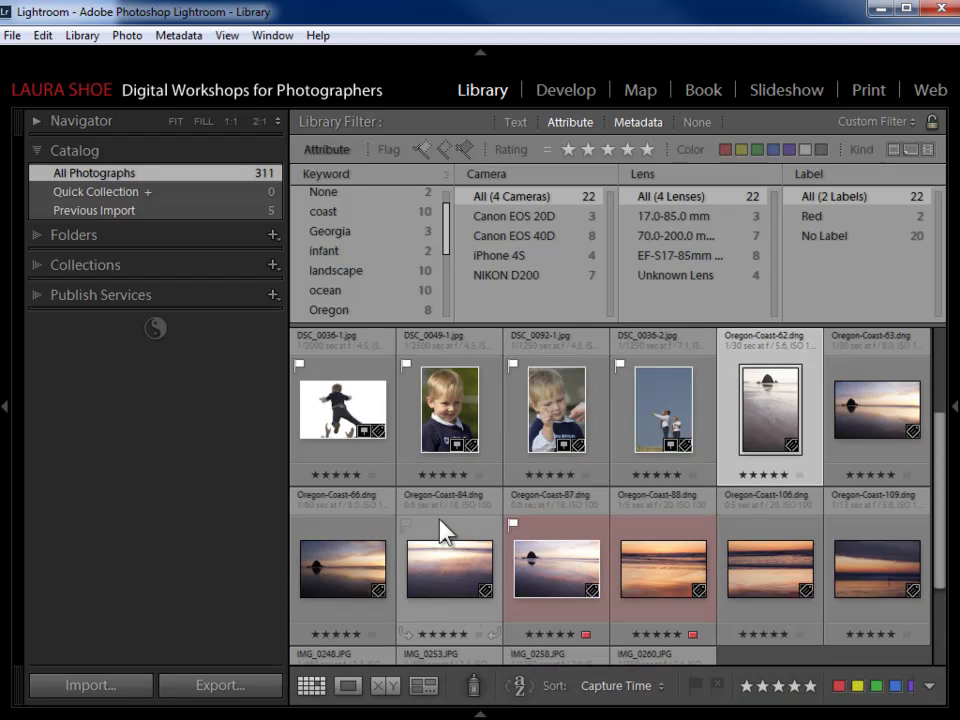
click(337, 272)
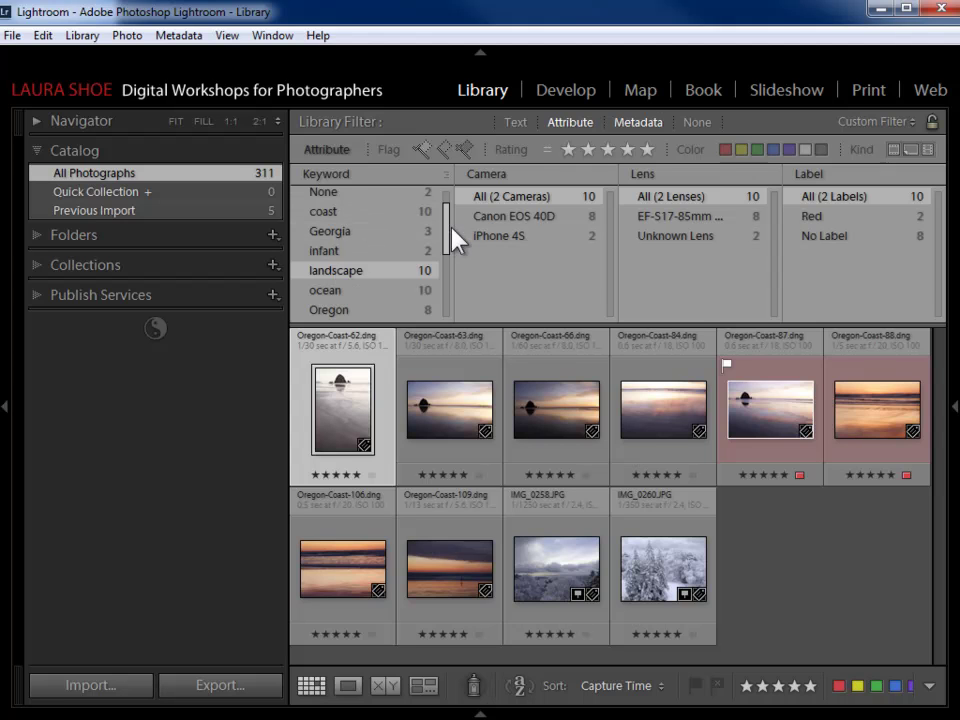
Step: Change the Camera filter column to Keyword and choose coast in it
click(519, 180)
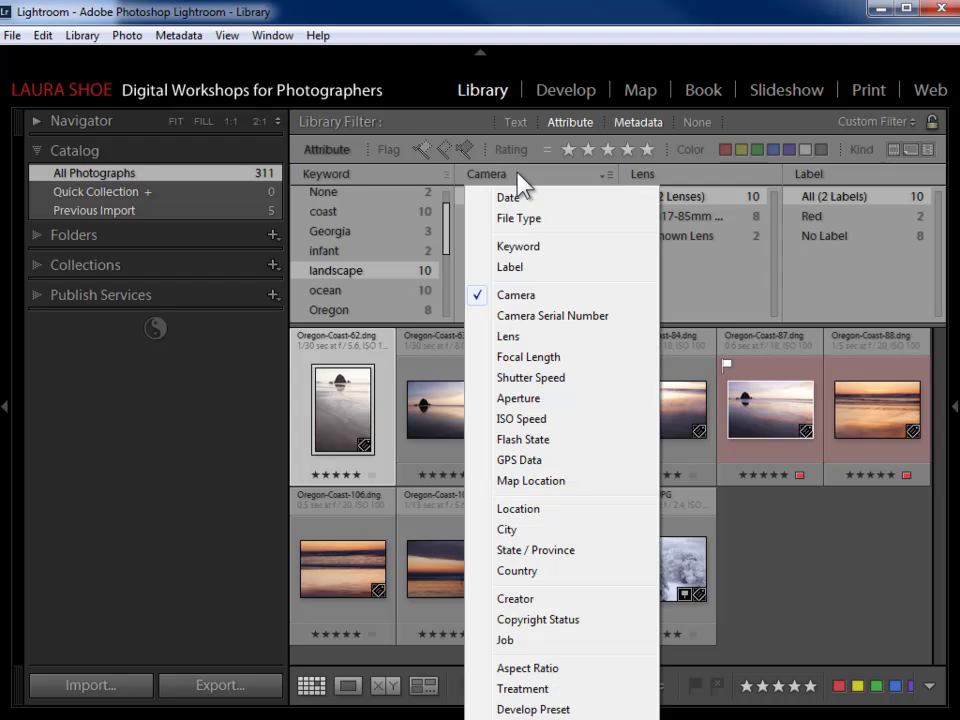
click(536, 247)
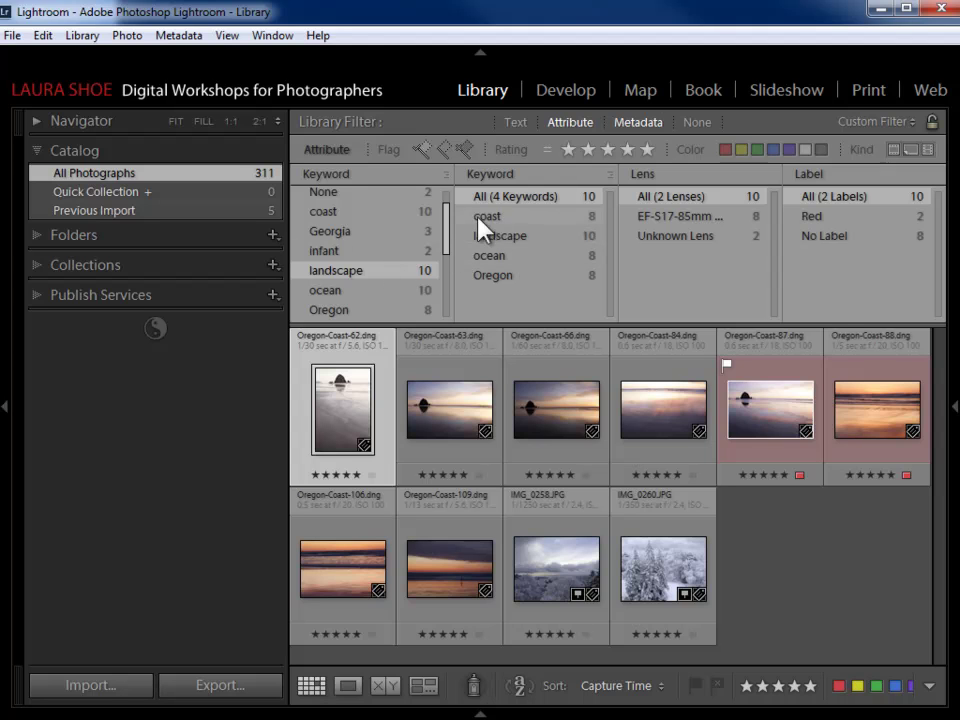
click(512, 221)
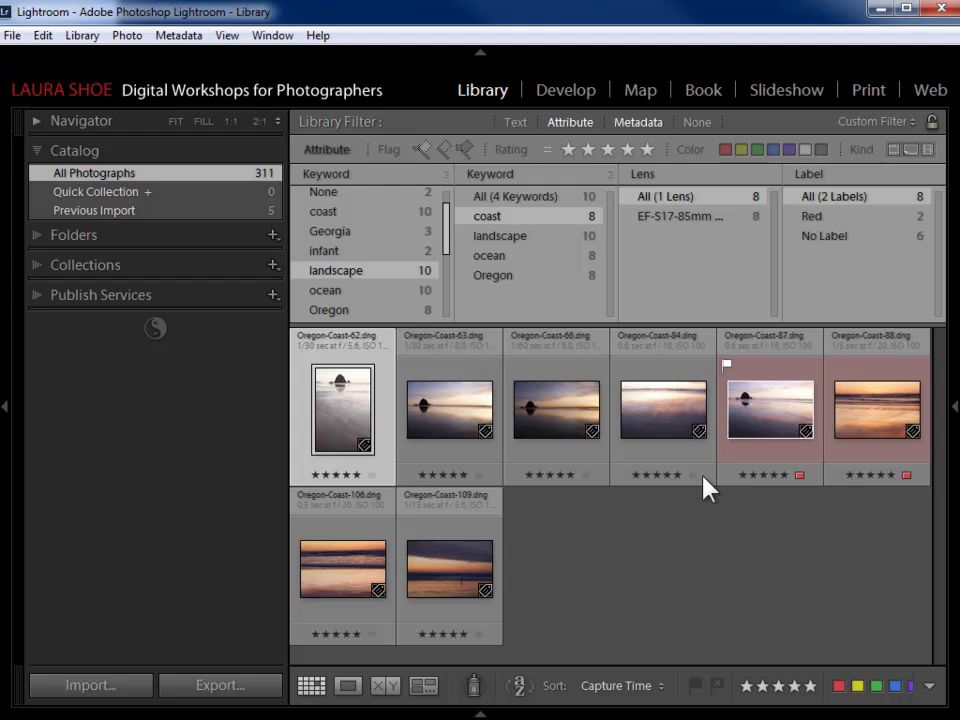
Step: Change the Lens filter column to Date and limit the photos to 2010
click(664, 178)
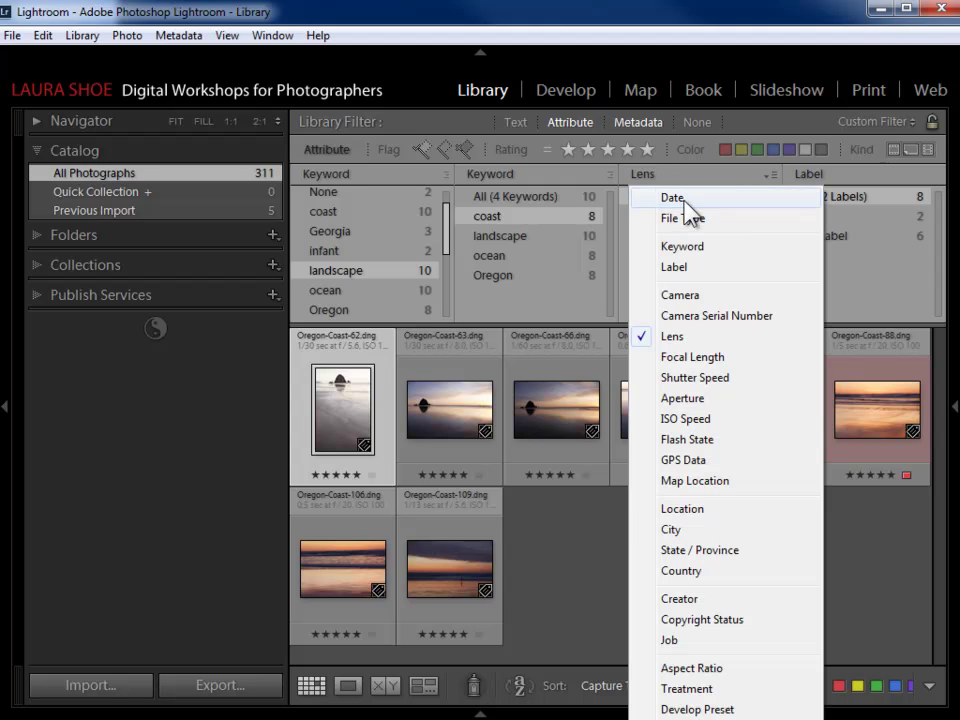
click(690, 196)
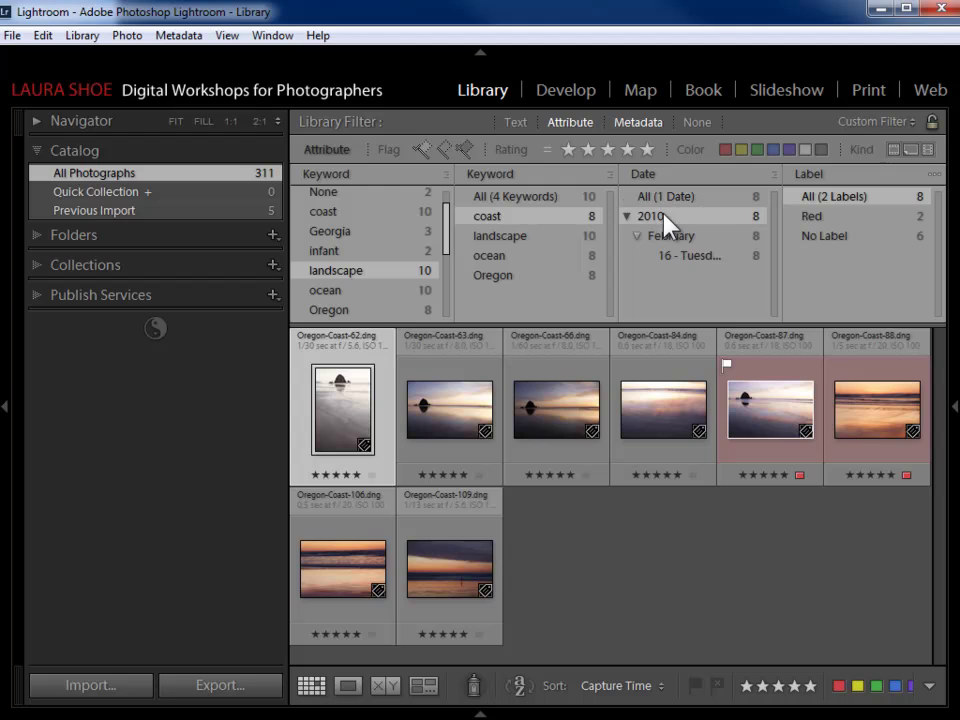
Step: Narrow the date filter to 16 February 2010, widen it to all of February, and turn off all filters
click(688, 262)
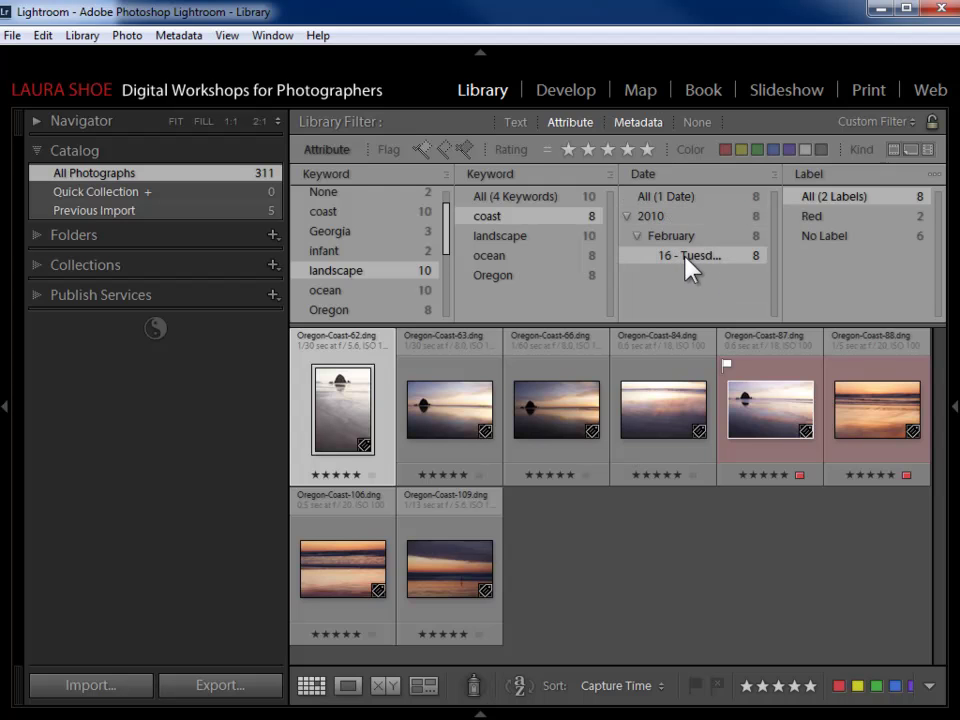
click(686, 243)
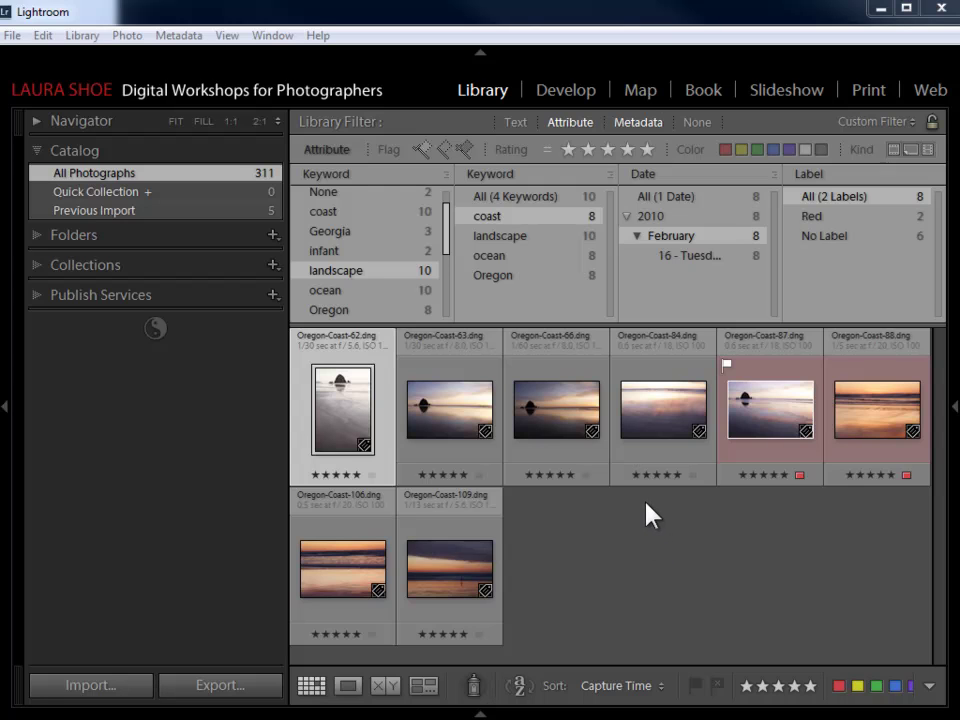
click(702, 128)
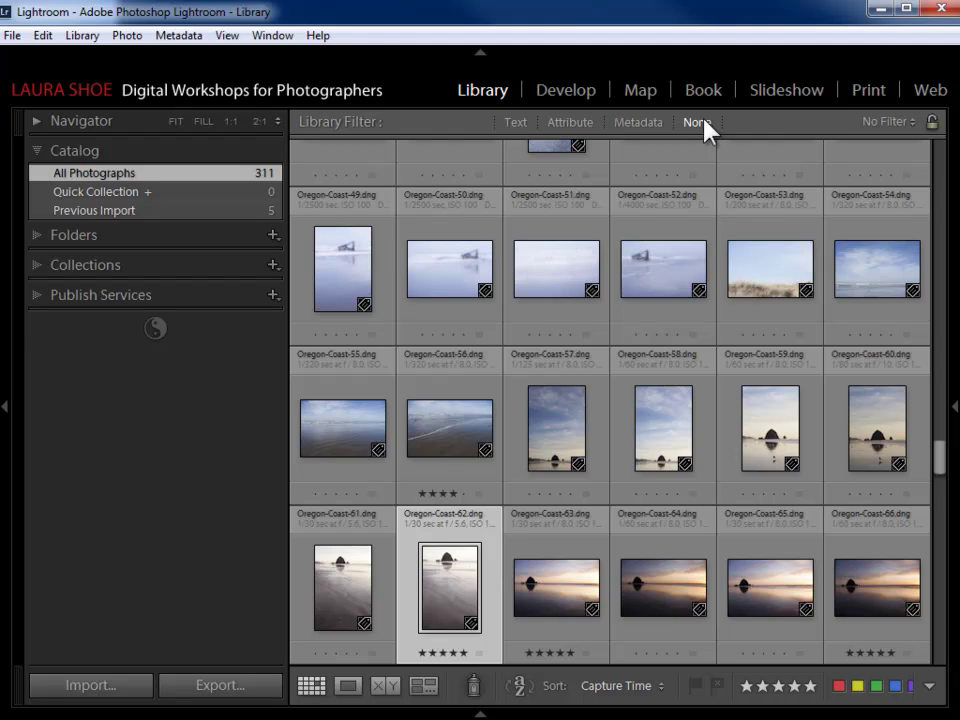
Step: Bring back the metadata filter and reset the Keyword, Date and Label columns to All
click(647, 121)
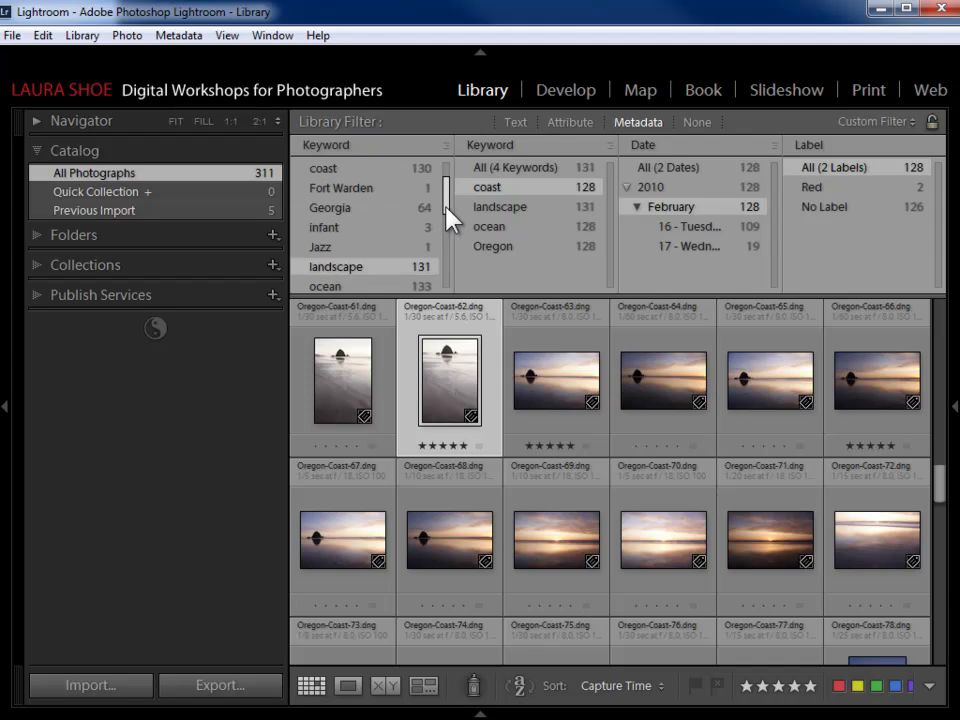
drag(449, 218, 449, 196)
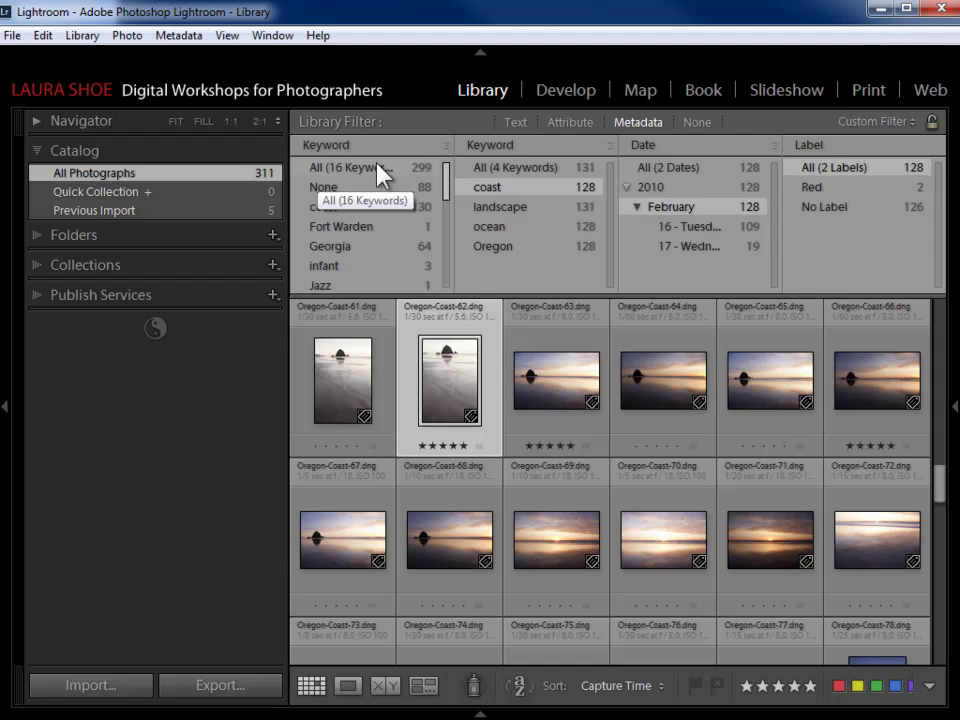
click(343, 170)
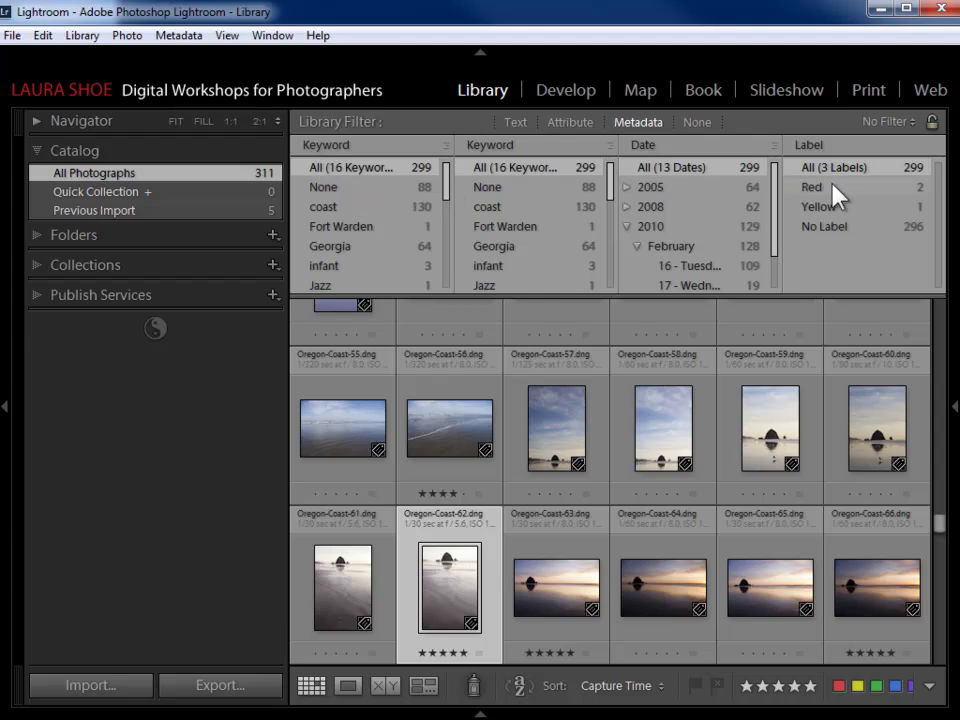
Step: Switch to filtering by attribute and clear the five-star rating criterion
click(572, 127)
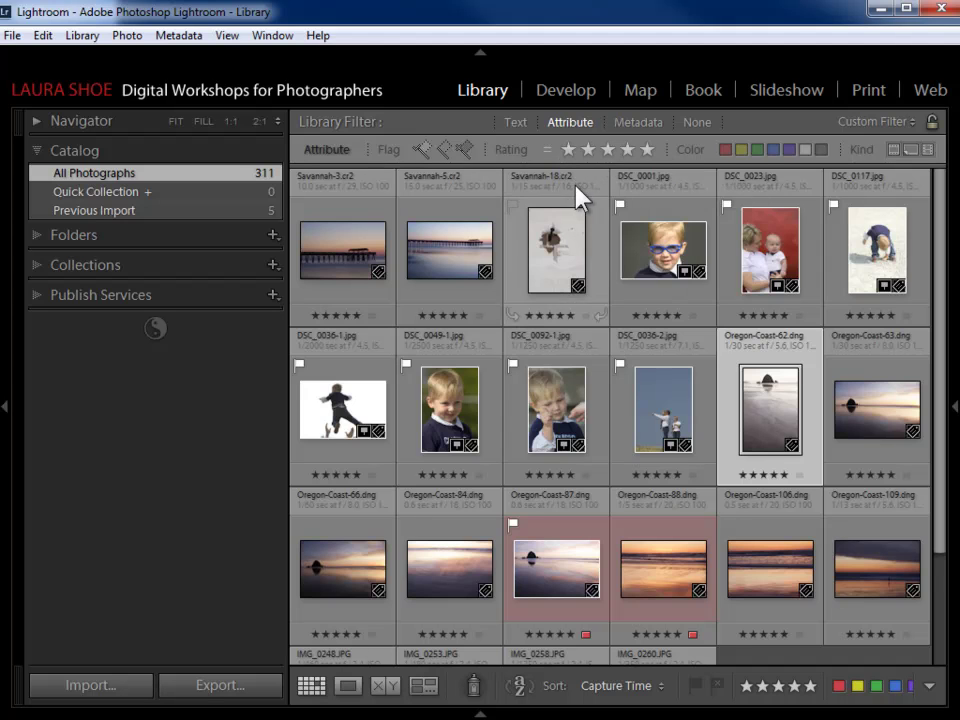
click(647, 150)
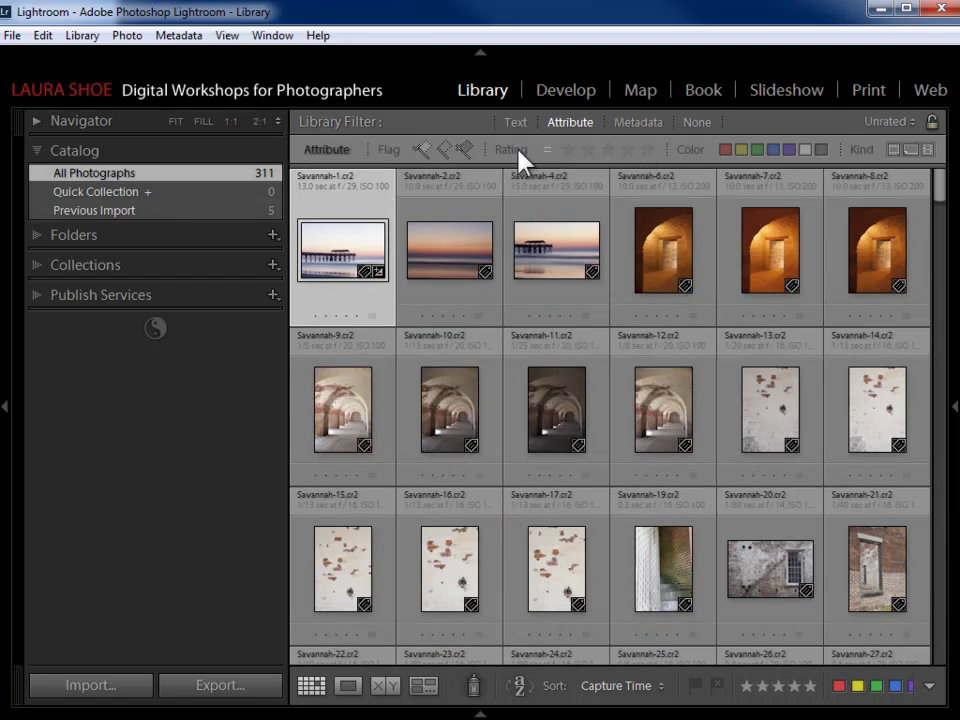
Step: Try limiting the unrated photos to flagged ones, and remove the flag criterion
click(421, 150)
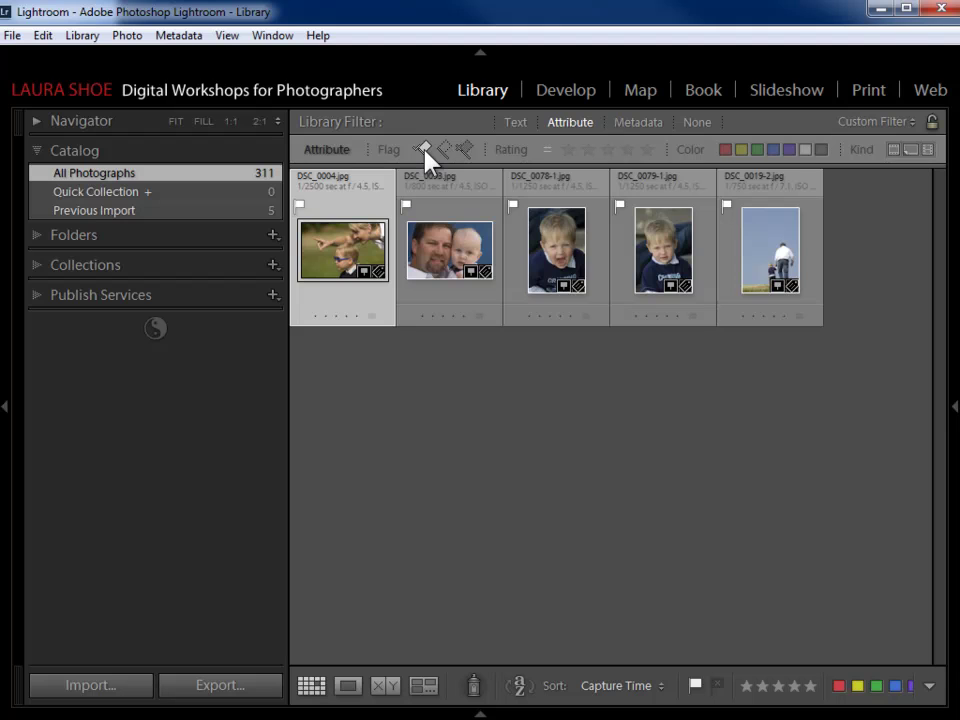
click(425, 152)
click(422, 151)
click(422, 151)
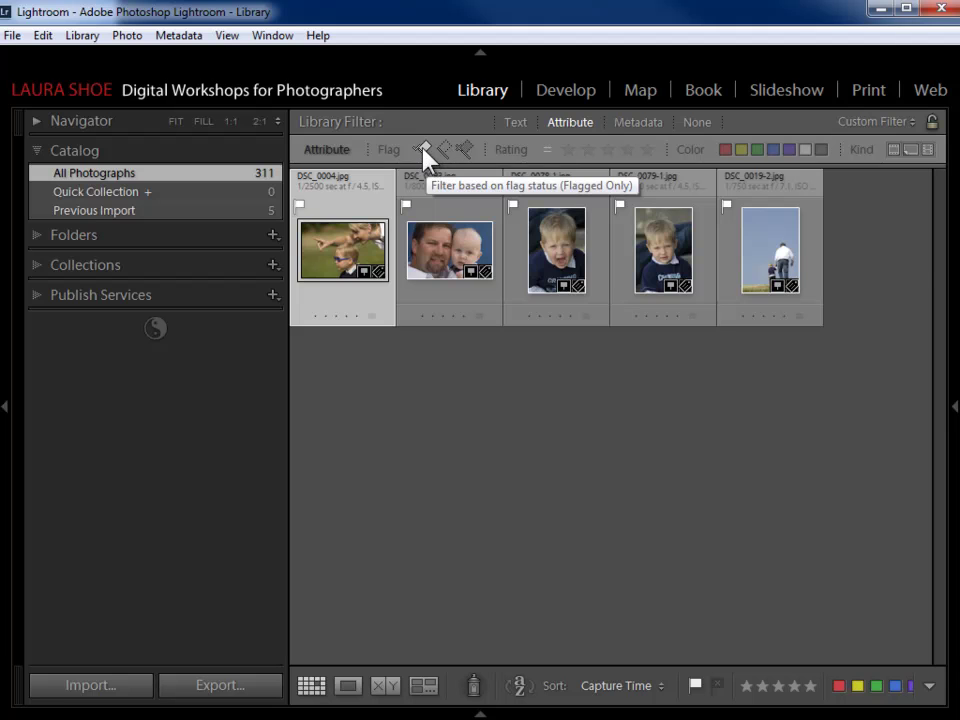
click(423, 149)
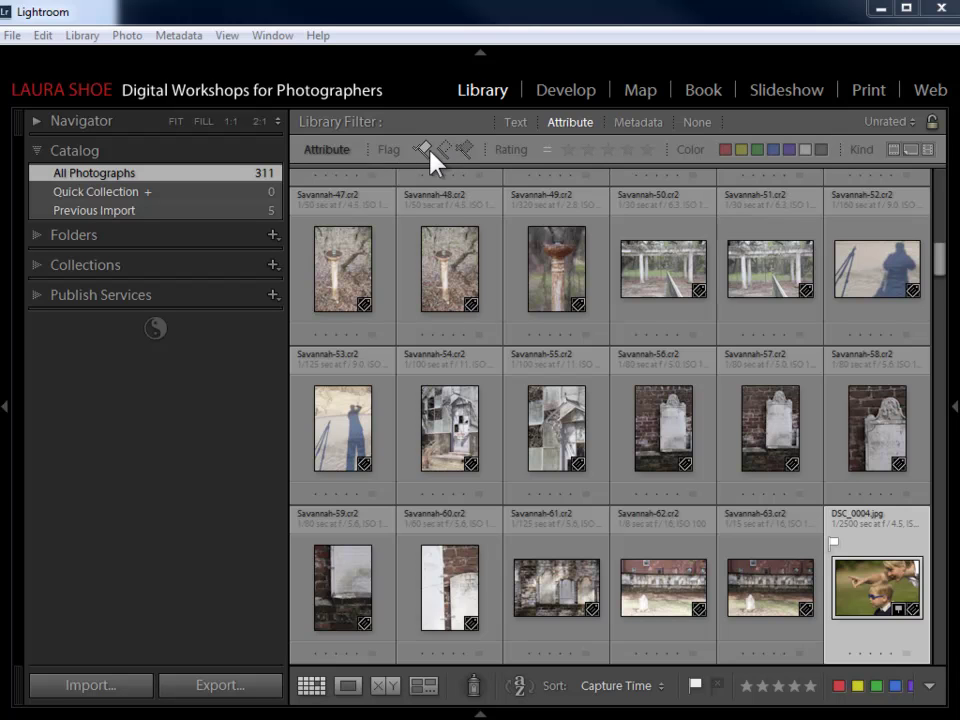
Step: Try filtering by kind for videos, clear that criterion, and close the attribute filter
click(894, 150)
click(928, 150)
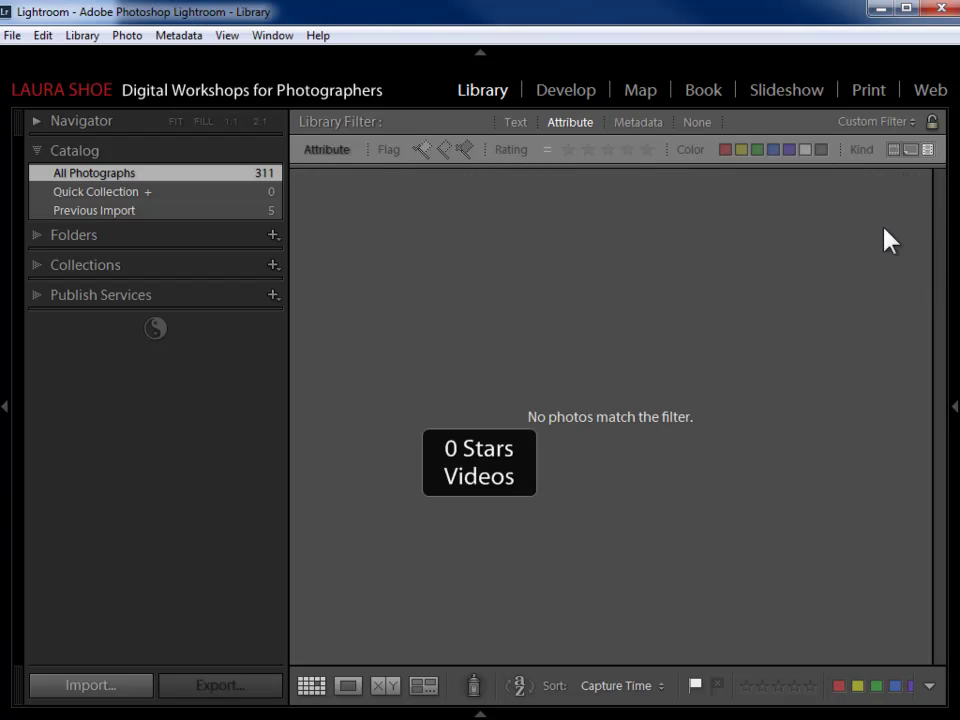
click(929, 150)
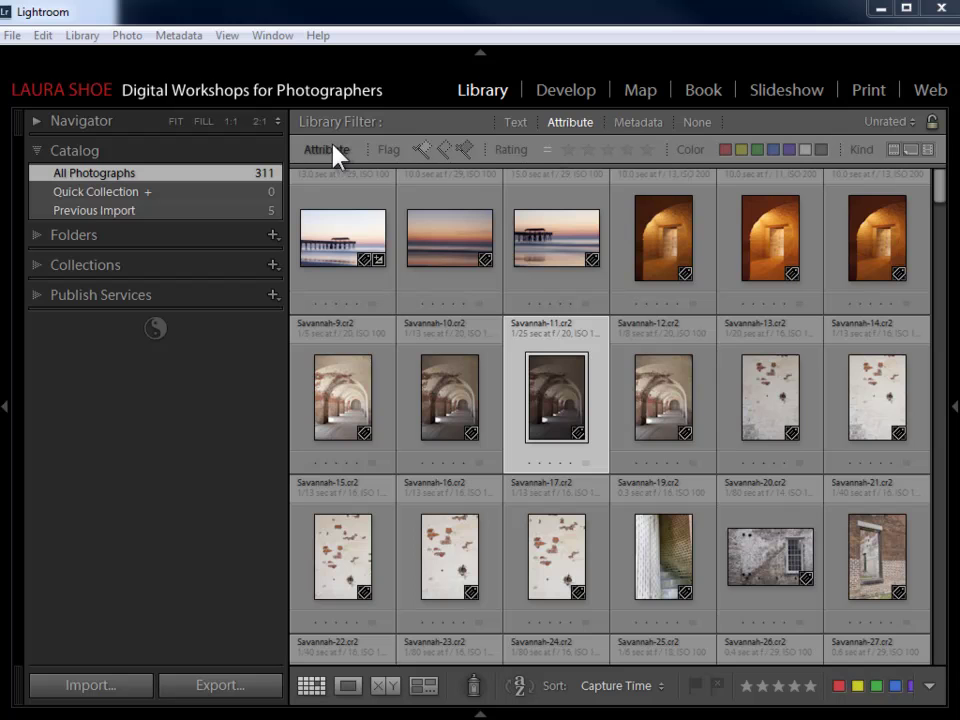
click(570, 128)
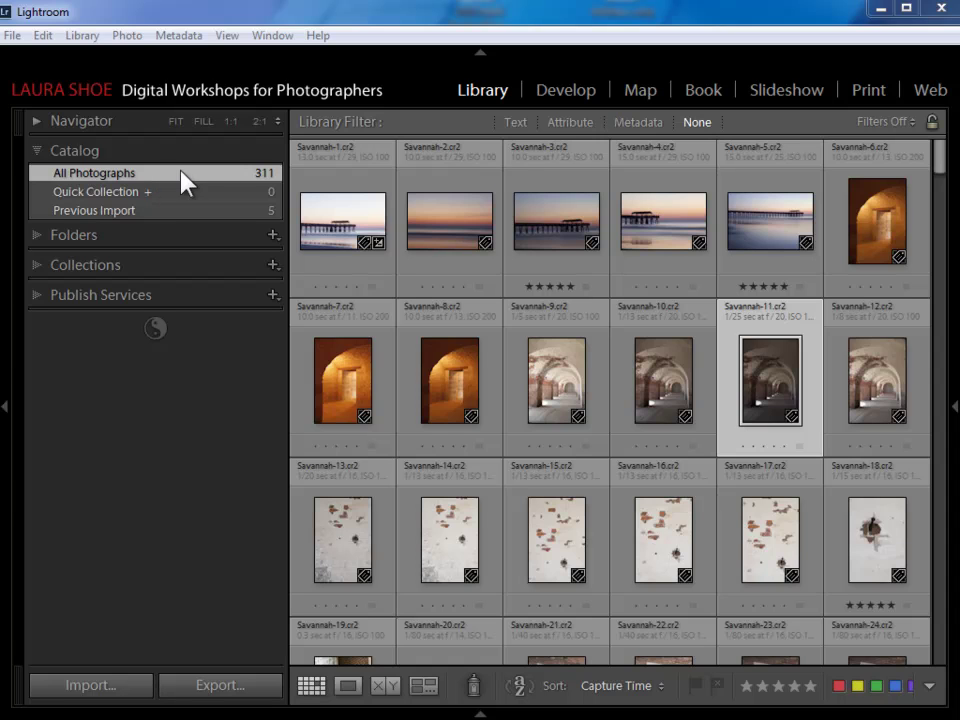
Step: Set up a text filter for photos whose Filename contains all of 11
click(517, 130)
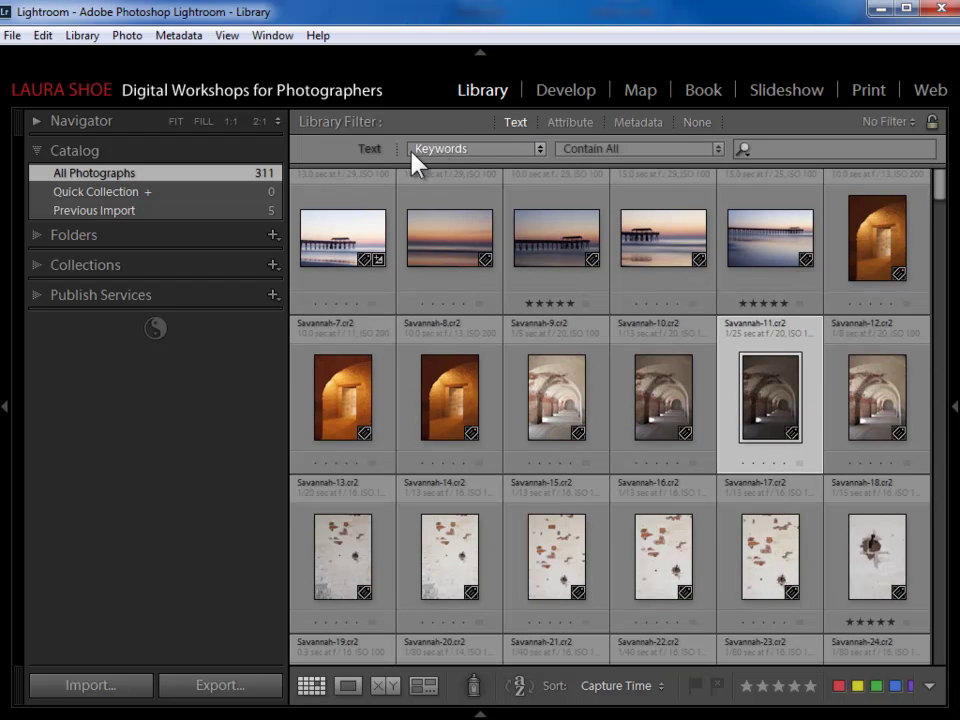
click(540, 150)
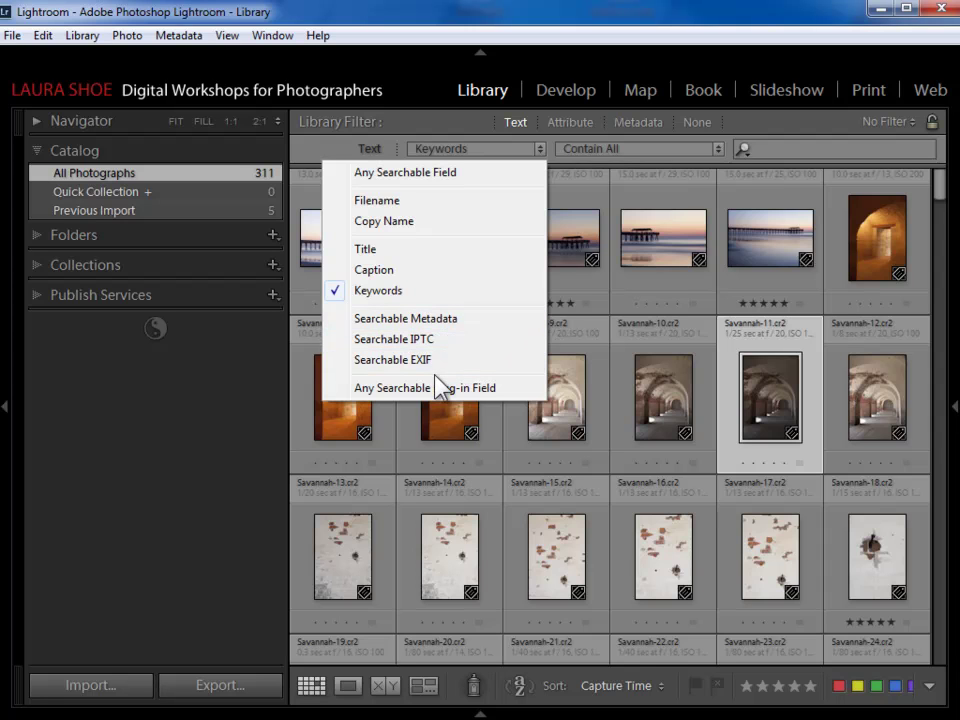
click(434, 202)
click(786, 152)
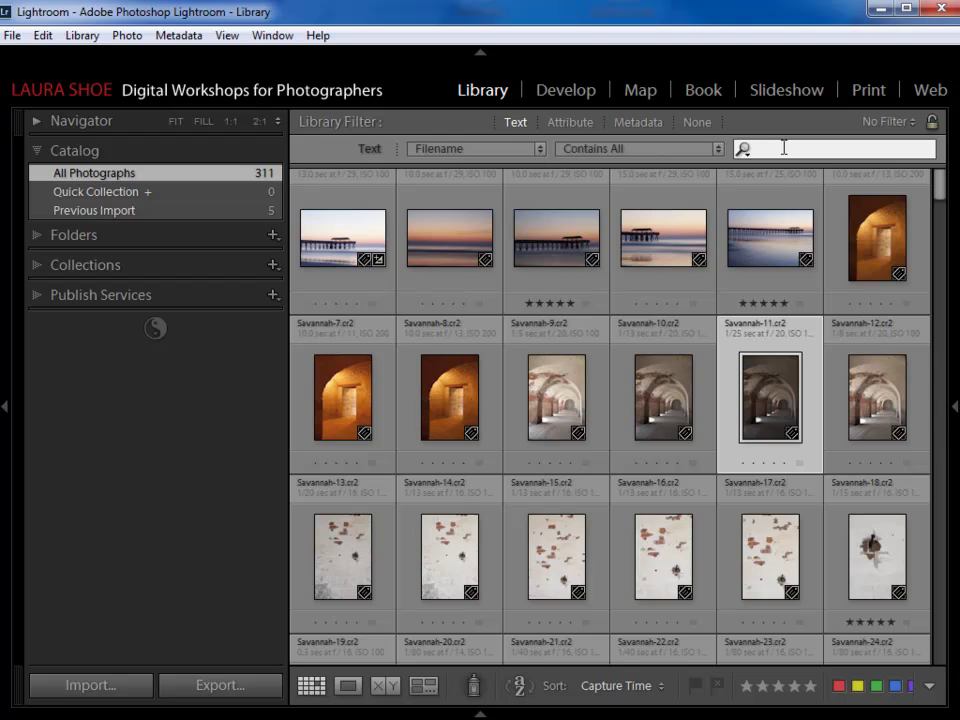
text(11)
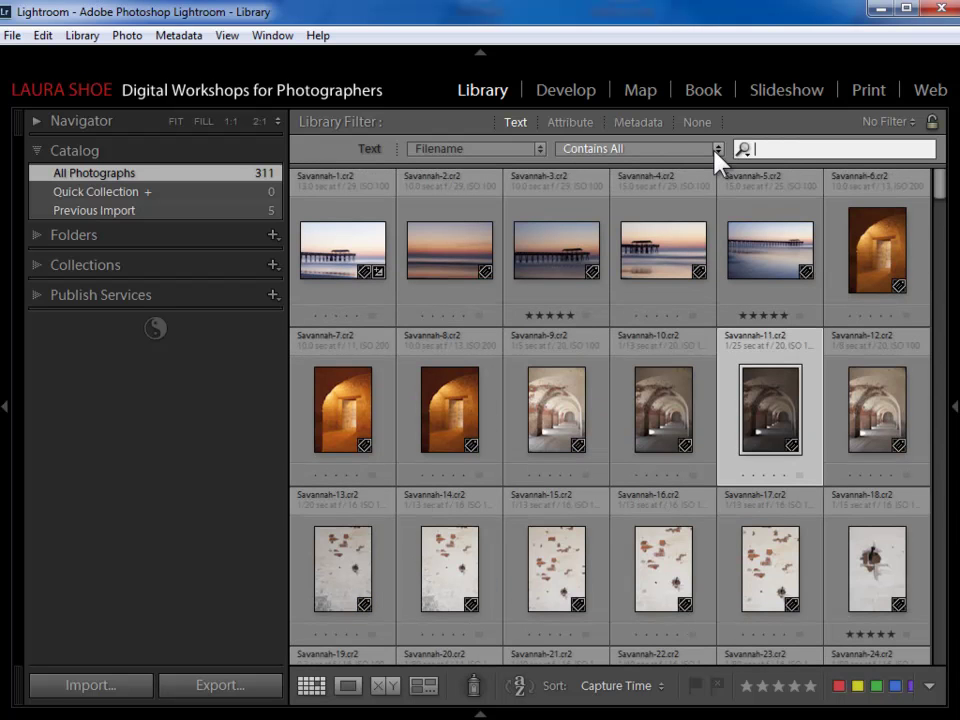
text(11)
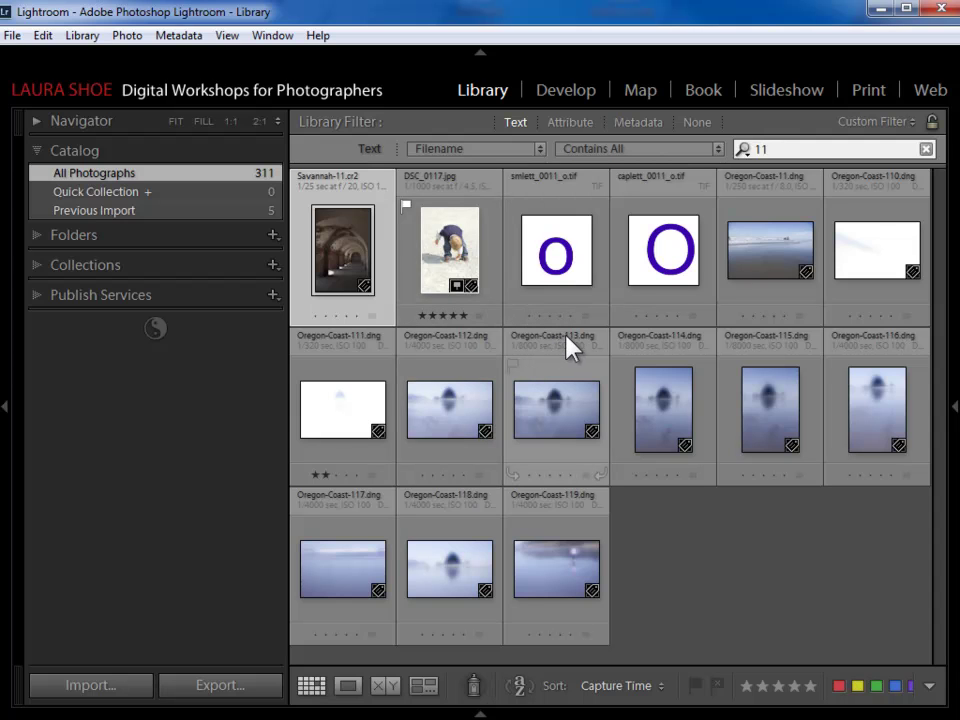
Step: Review the text matching rules, keep Contains All, and widen the search for 11 to Any Searchable Field
click(718, 149)
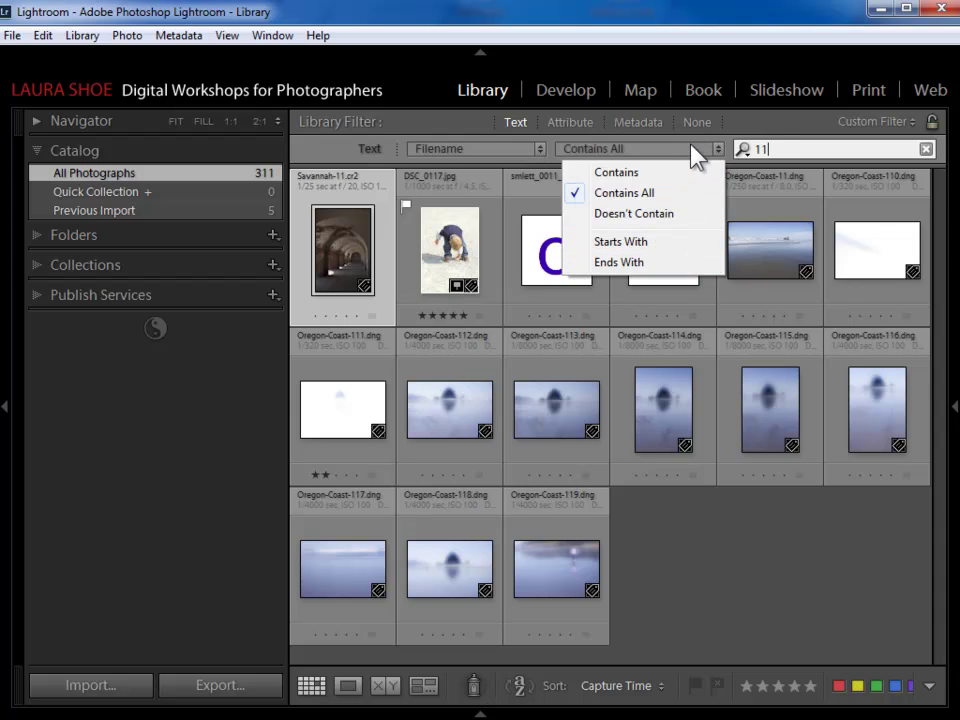
click(764, 150)
text(1)
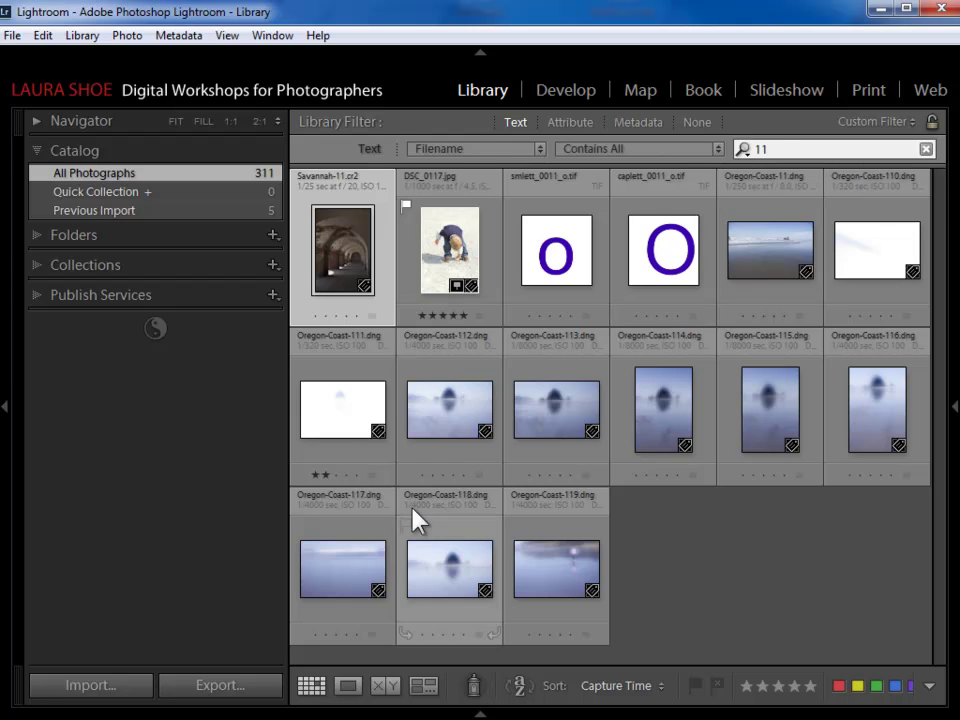
click(538, 148)
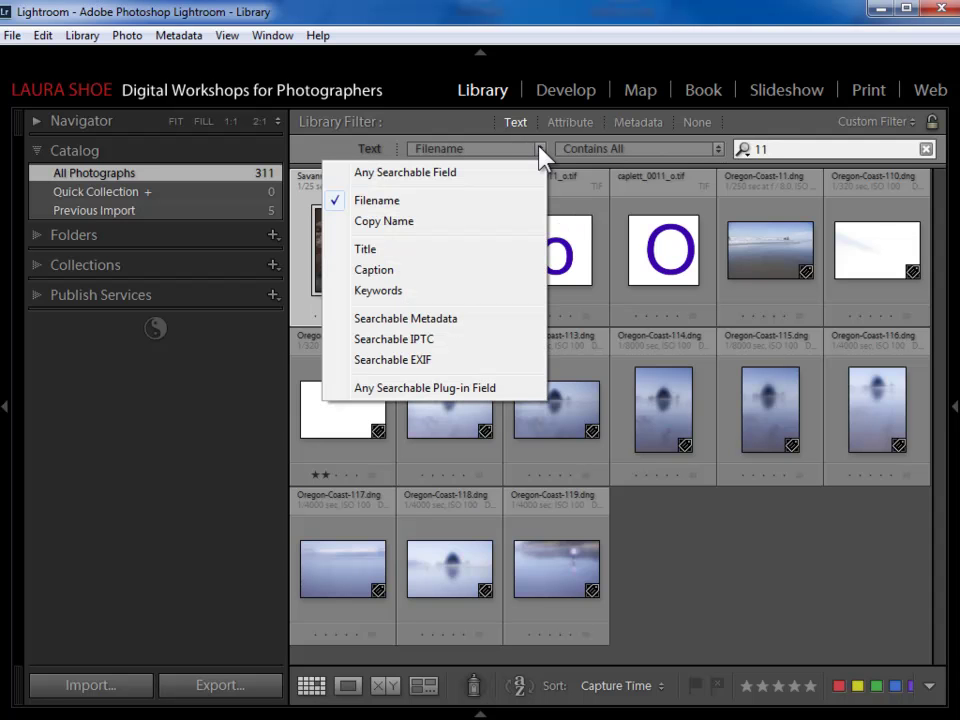
click(458, 172)
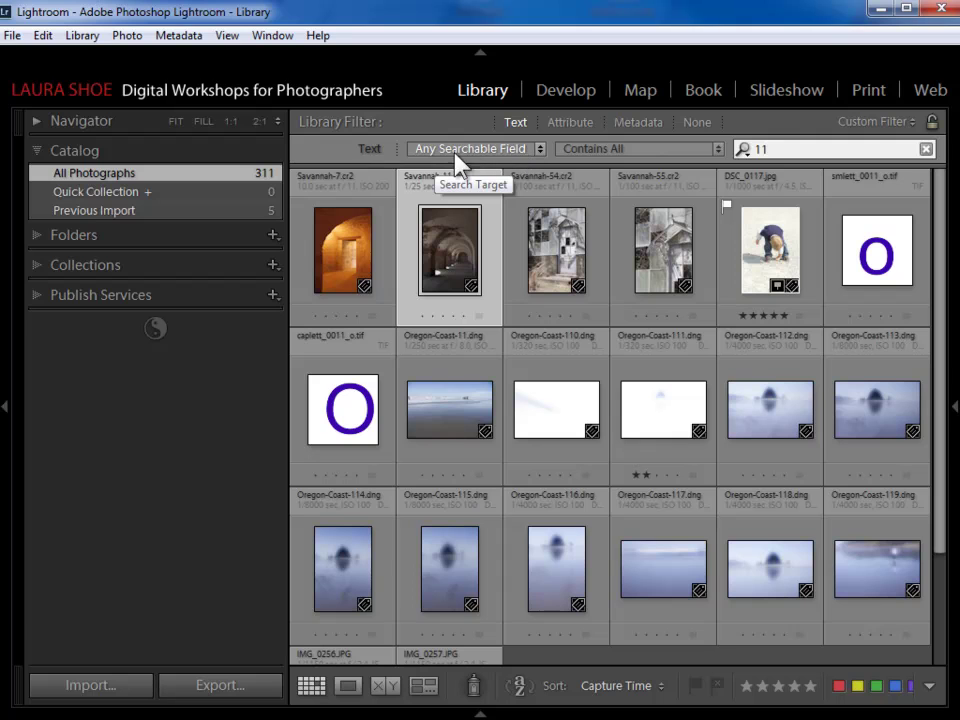
Step: Replace the search text with coast
key(ctrl+a)
key(BackSpace)
text(coast)
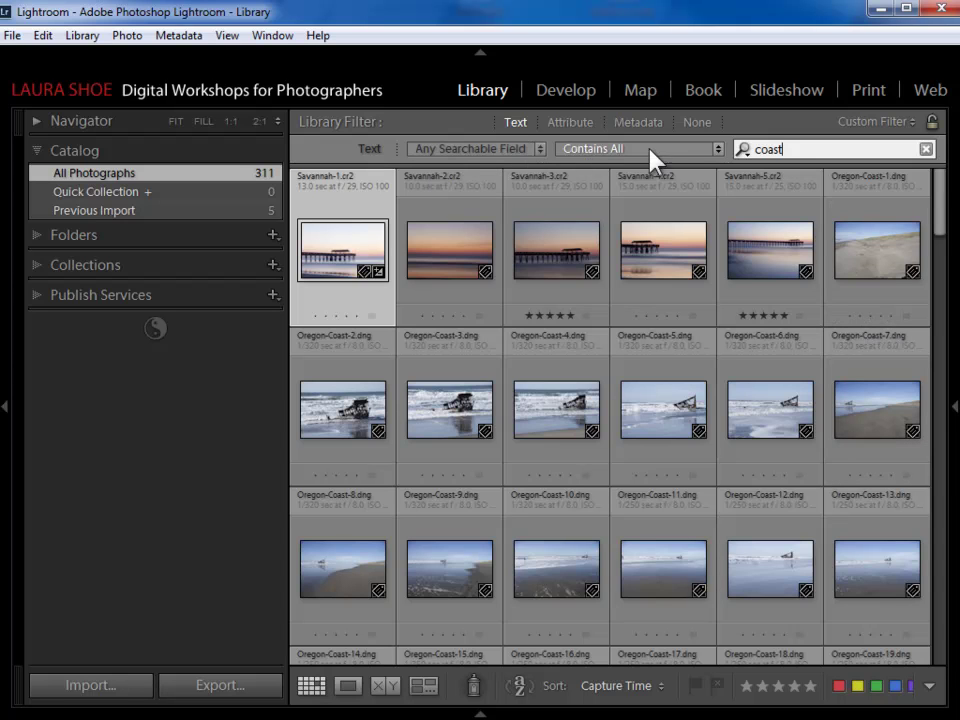
Step: Clear the text search and close the text filter
click(926, 149)
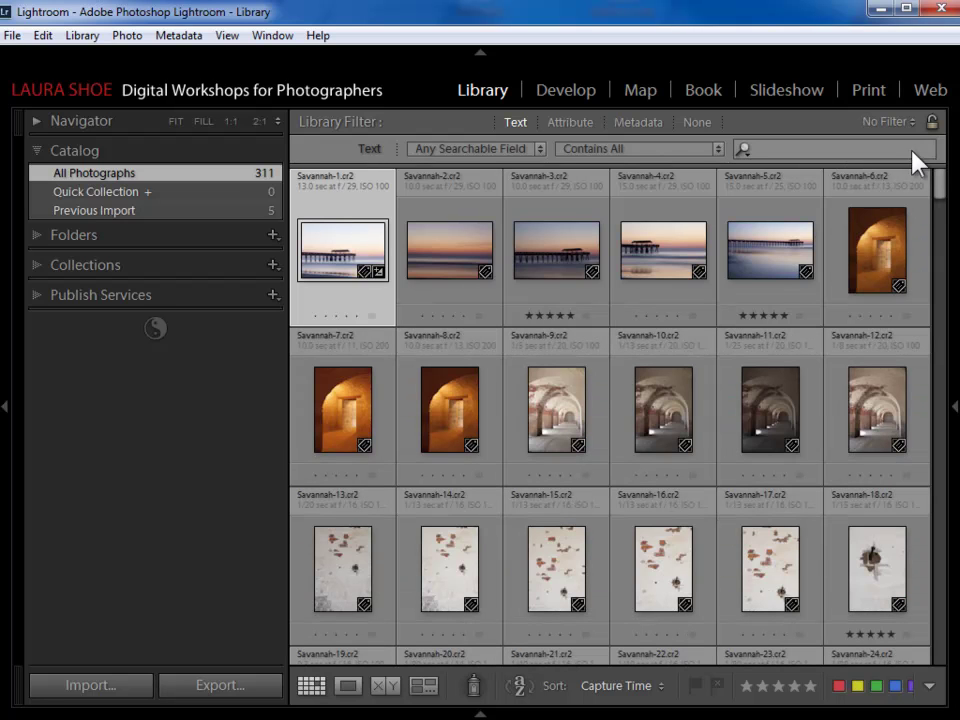
click(516, 123)
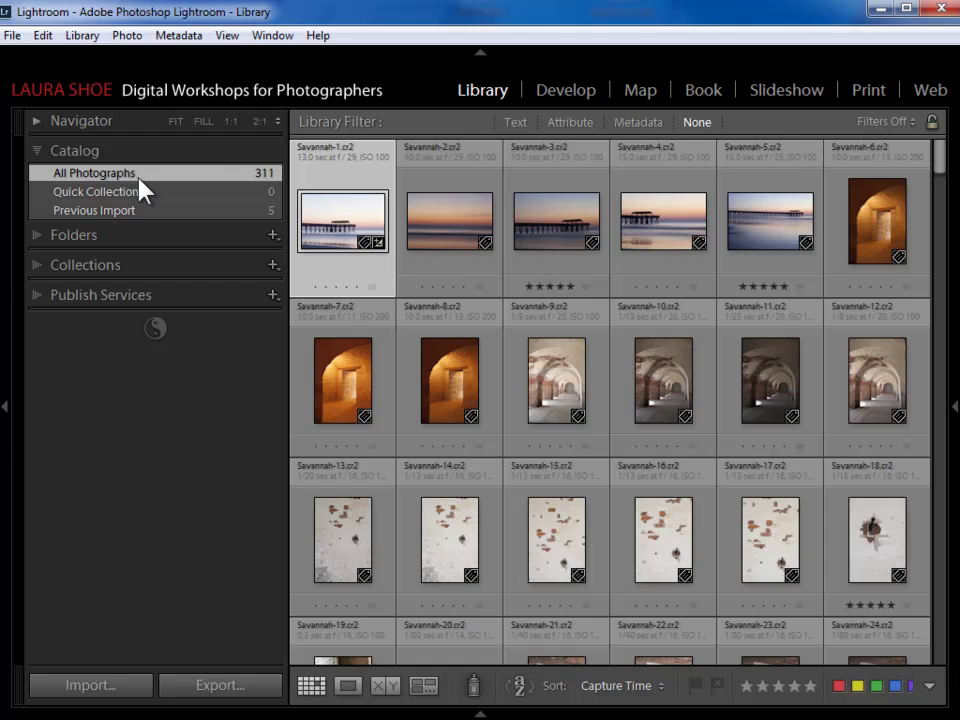
Step: Filter by metadata again and choose landscape in the first Keyword column
click(641, 124)
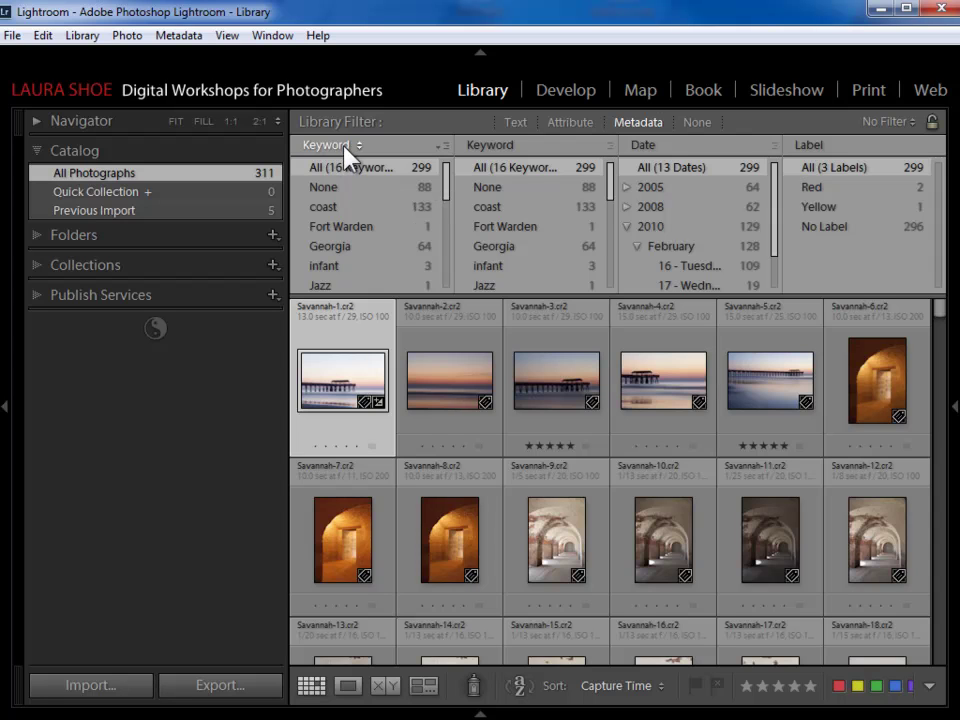
drag(447, 204, 422, 229)
click(379, 213)
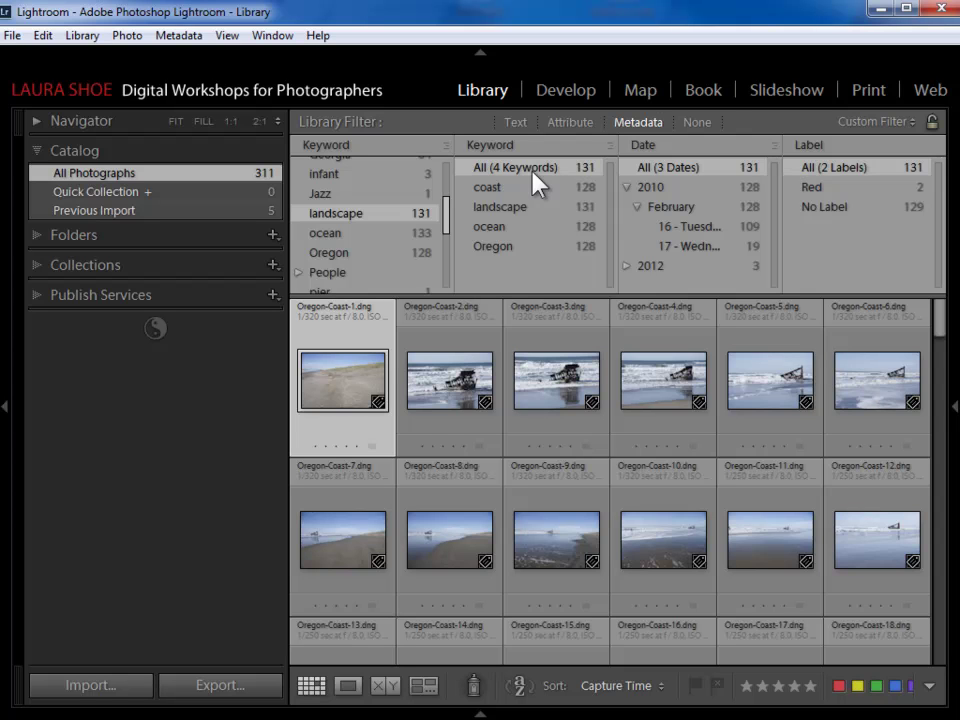
Step: Add the keyword portraits to the landscape selection in the first Keyword column
mouse_move(445, 213)
mouse_down()
mouse_move(448, 184)
mouse_move(452, 199)
mouse_up()
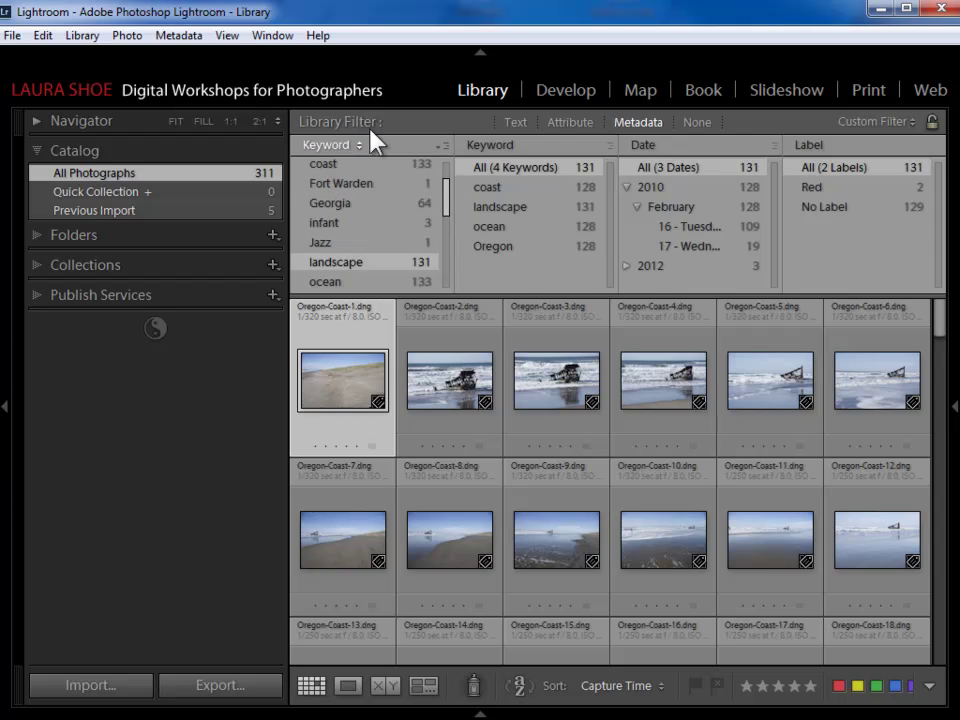
drag(446, 206, 452, 280)
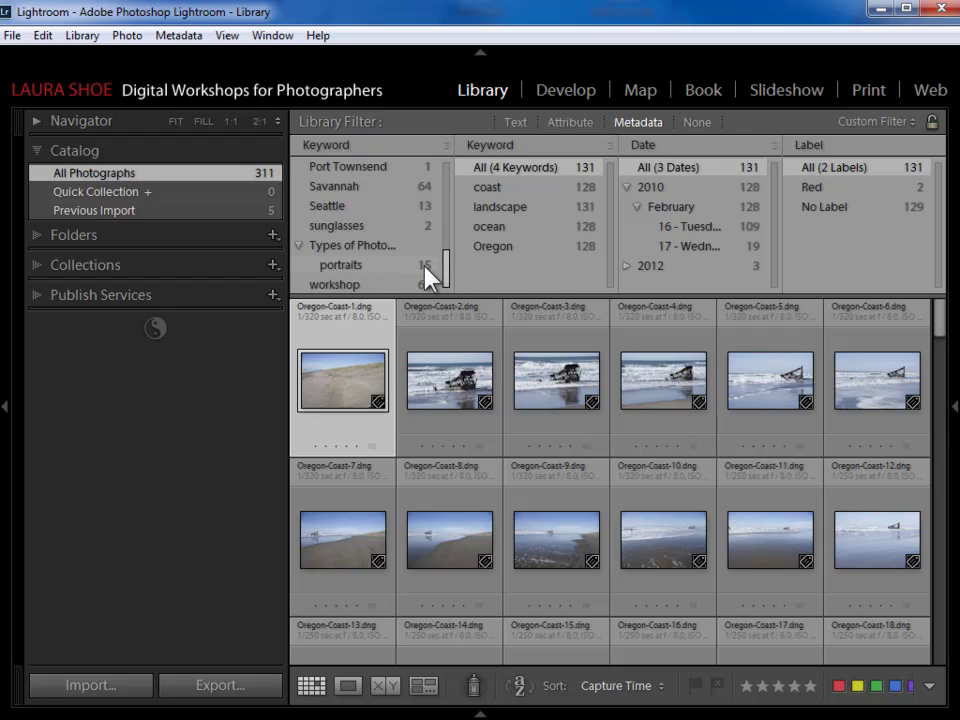
click(358, 268)
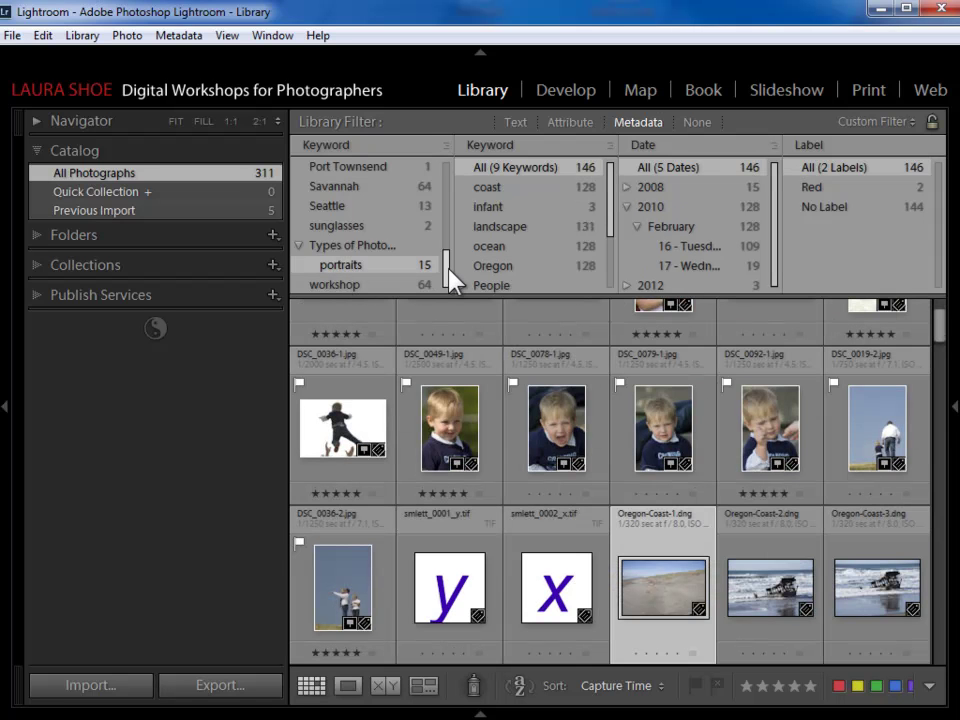
Step: Try adding Savannah to the selected keywords, and reduce the selection to landscape and portraits
mouse_move(449, 283)
mouse_down()
mouse_move(454, 221)
mouse_move(455, 276)
mouse_up()
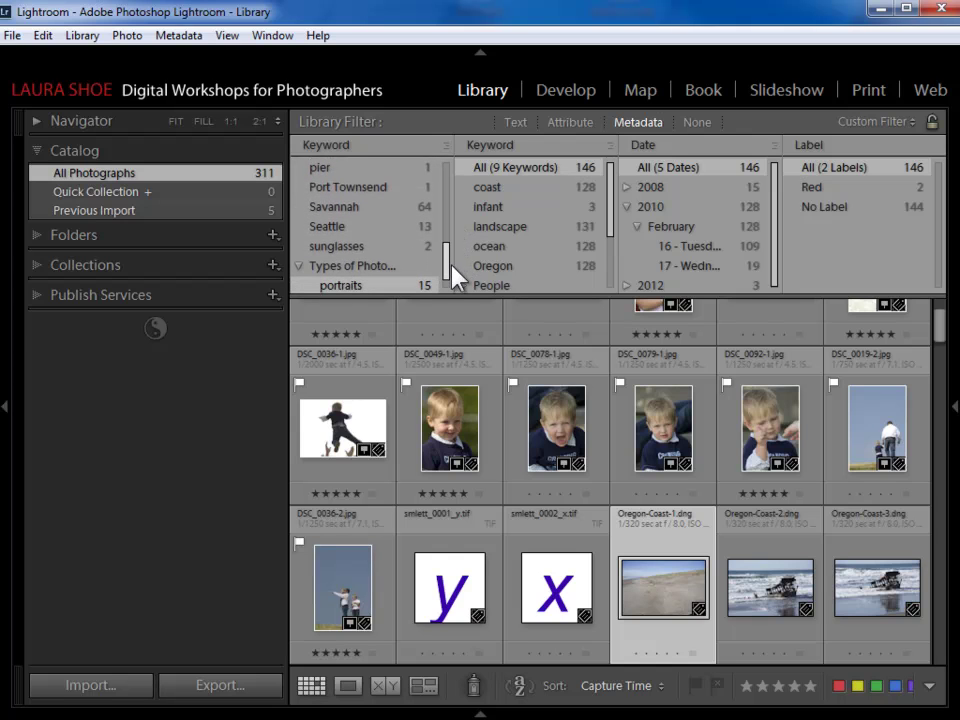
ctrl+click(351, 206)
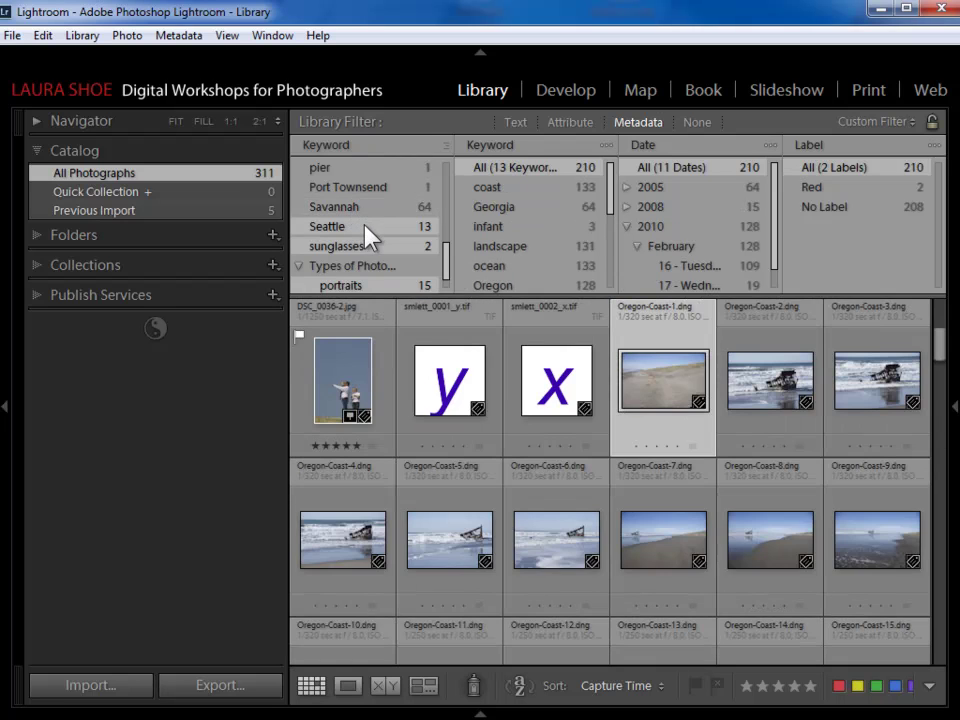
ctrl+click(423, 206)
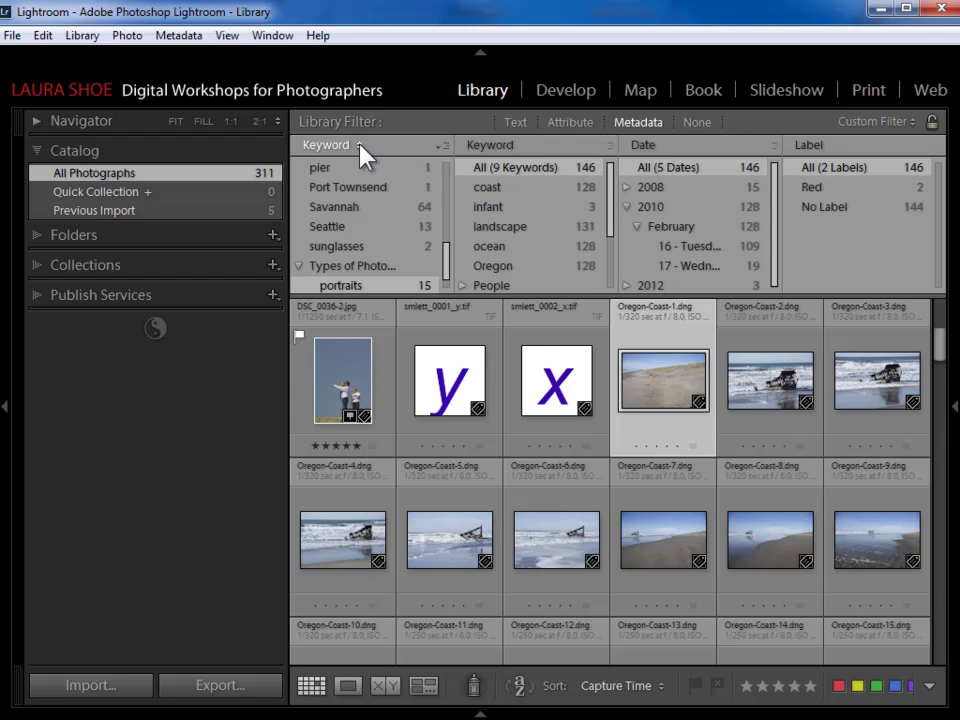
Step: Change the first metadata column to Lens and filter for both 17.0-85.0 mm and 70.0-300.0 mm lenses
click(362, 152)
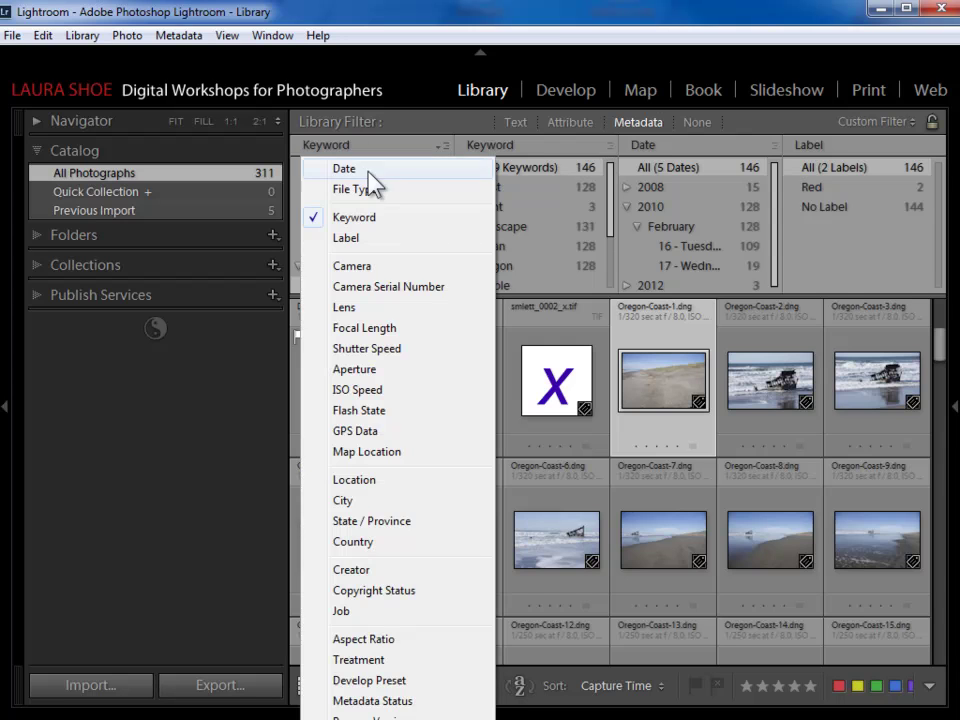
click(381, 306)
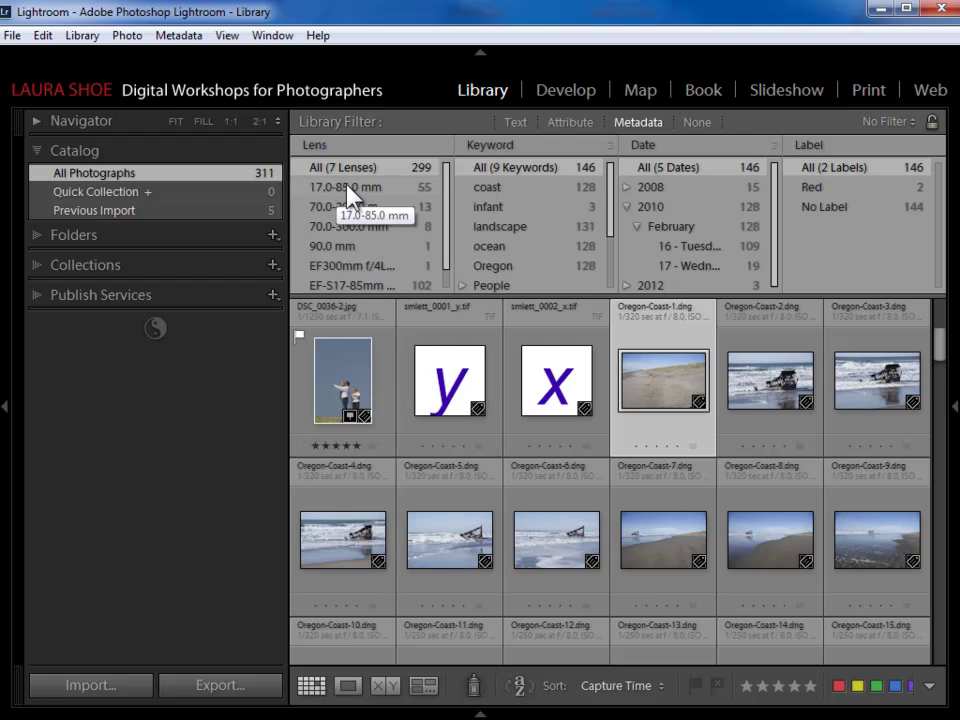
click(403, 189)
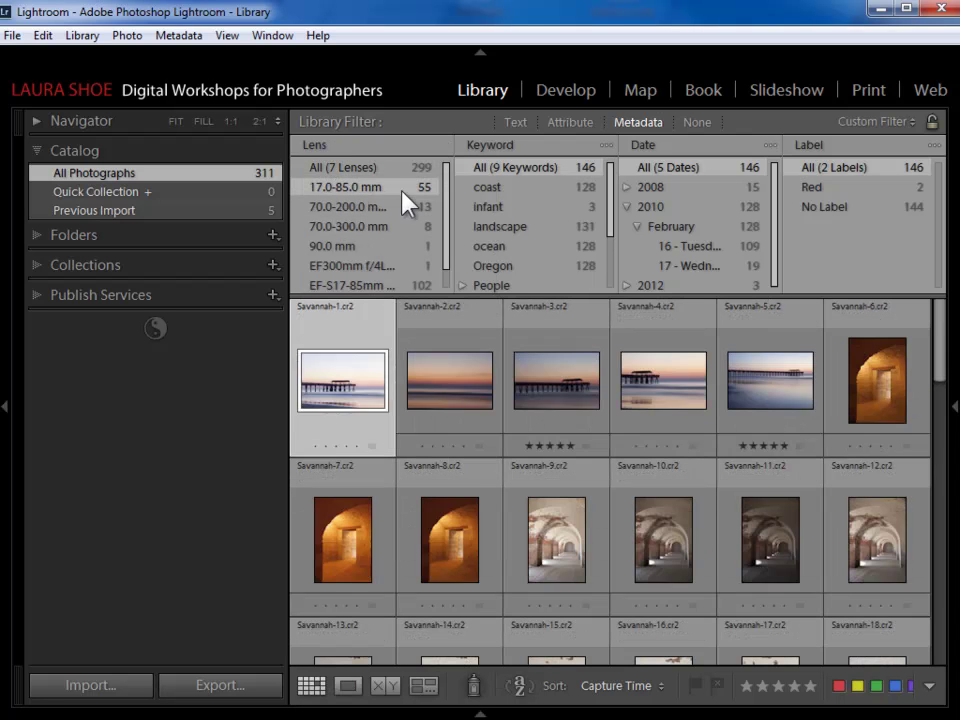
ctrl+click(363, 228)
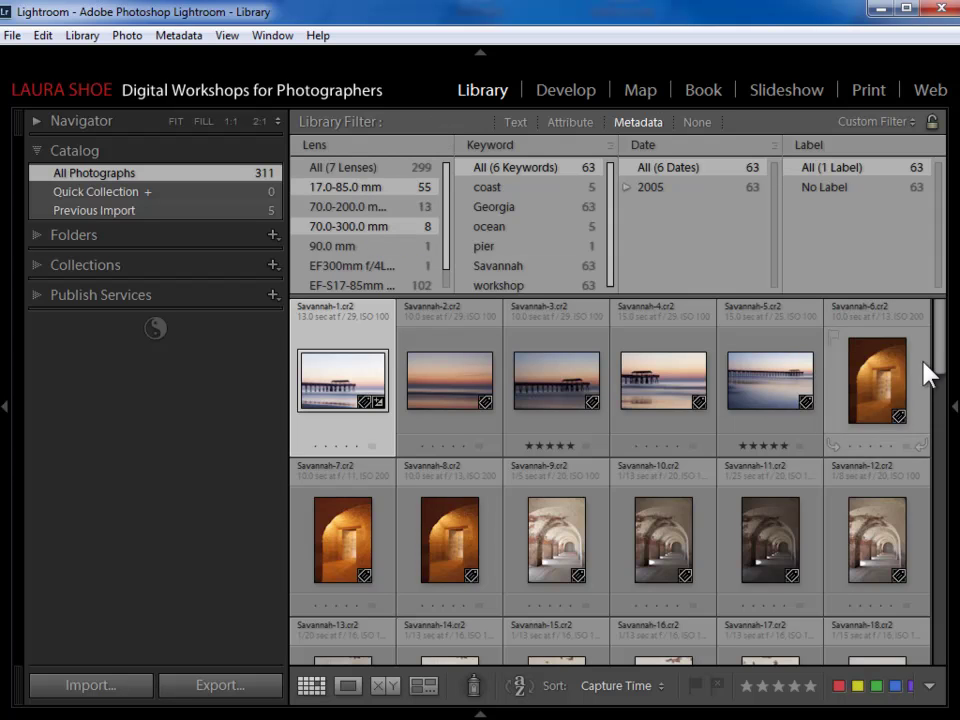
drag(943, 360, 953, 335)
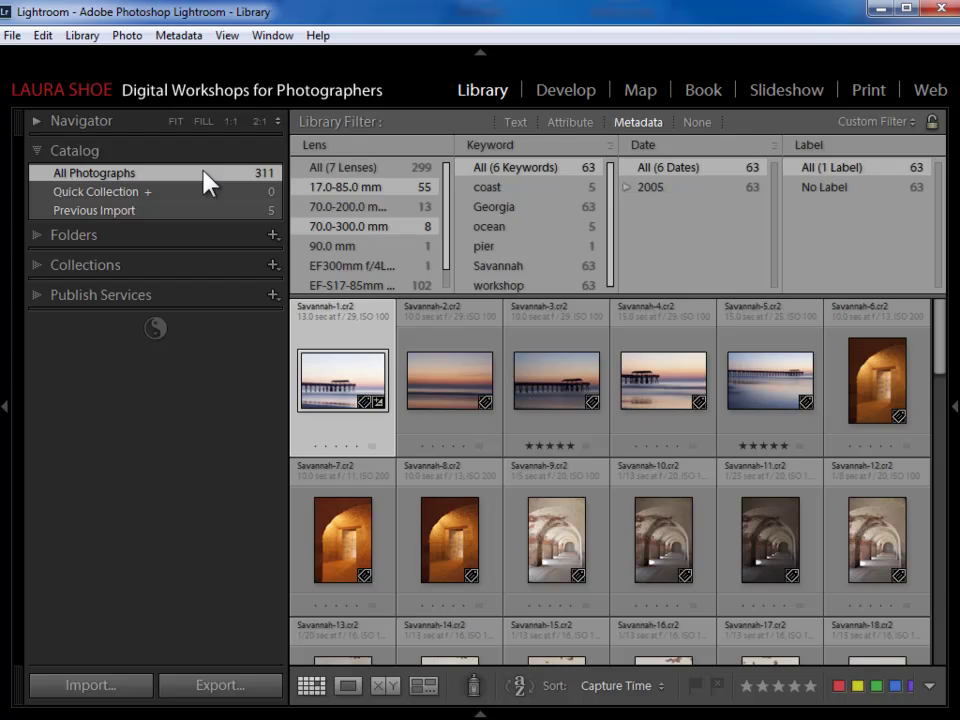
Step: View the photos in the 2010 folder 02-16 Oregon Coast
click(34, 234)
click(38, 231)
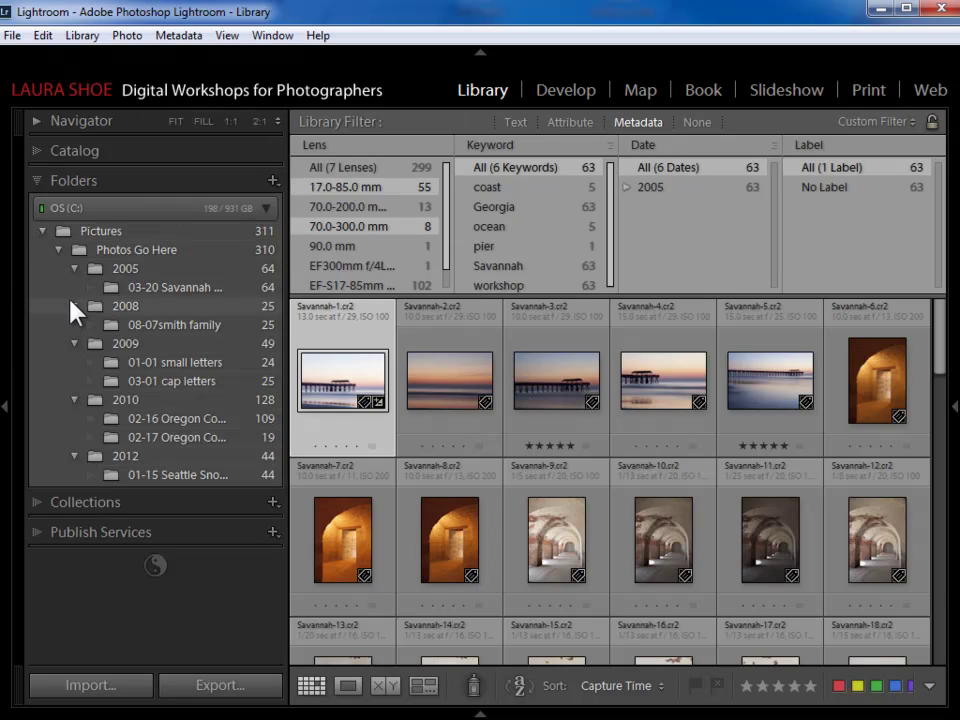
click(160, 422)
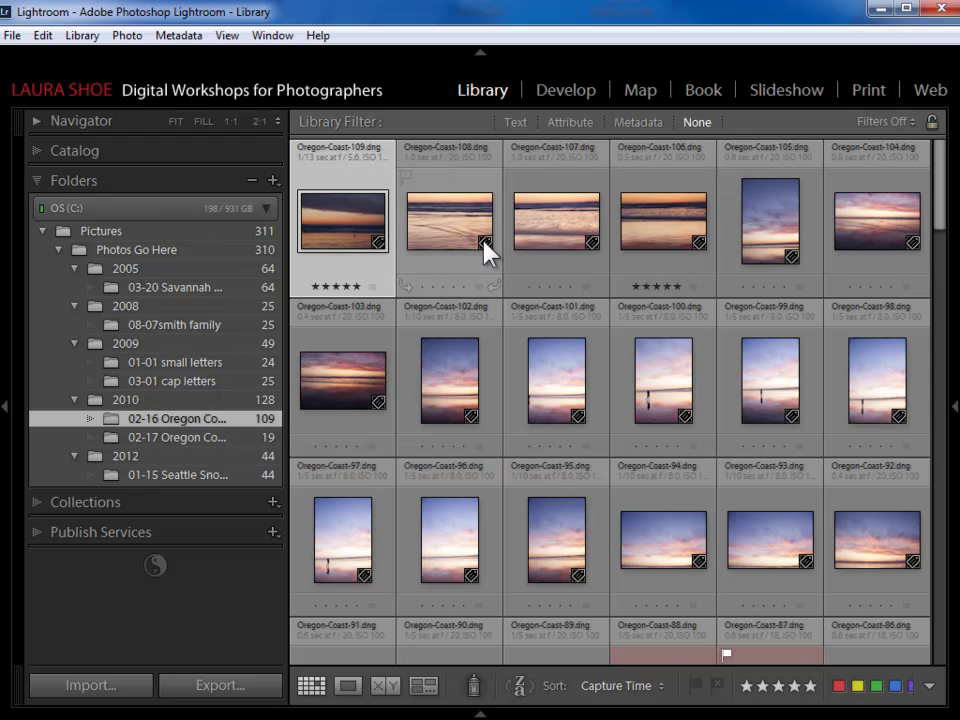
drag(943, 189, 929, 122)
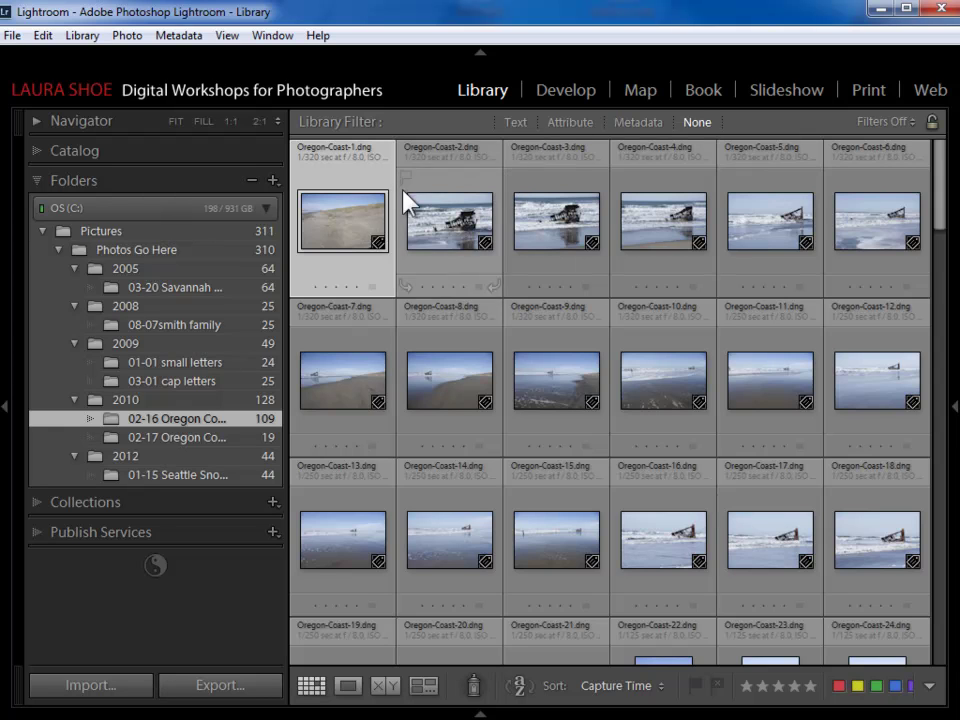
Step: Return to All Photographs and turn the metadata filter back on
click(37, 155)
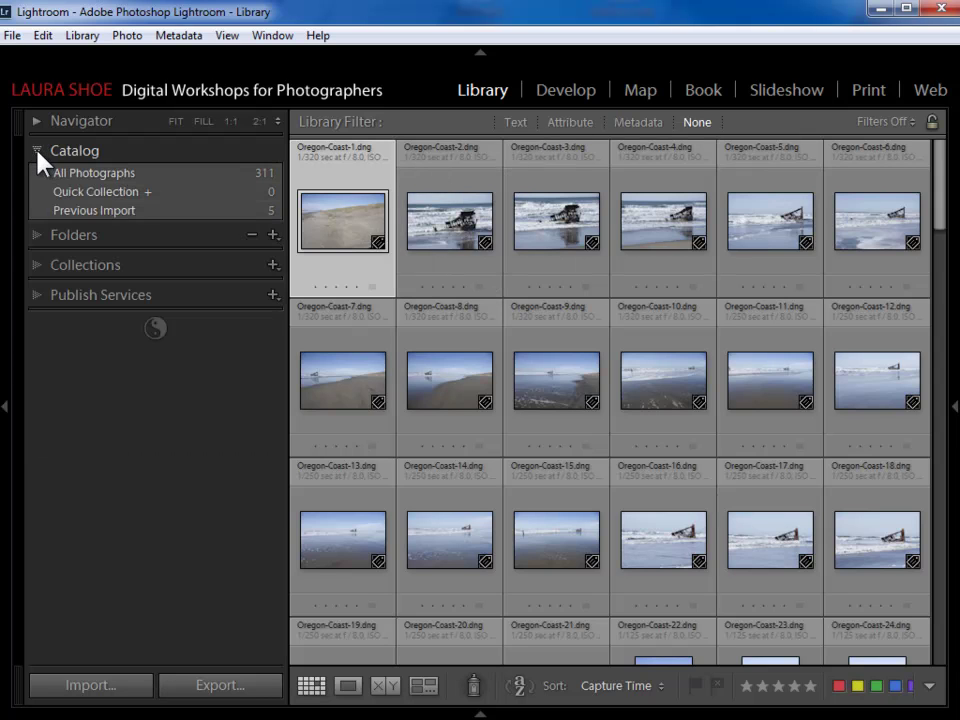
click(78, 173)
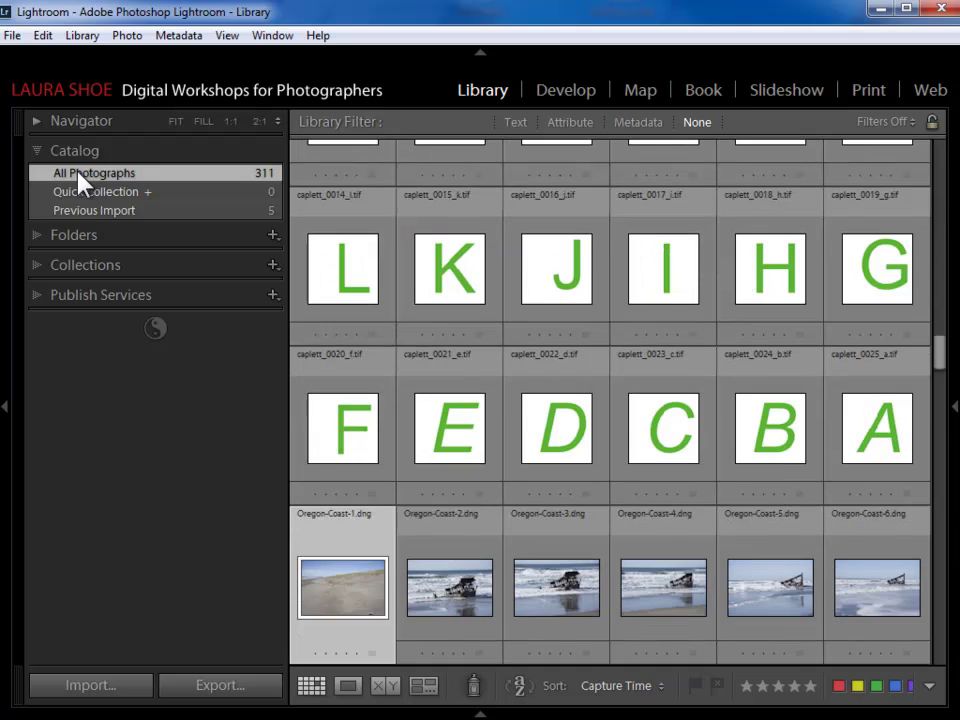
click(643, 124)
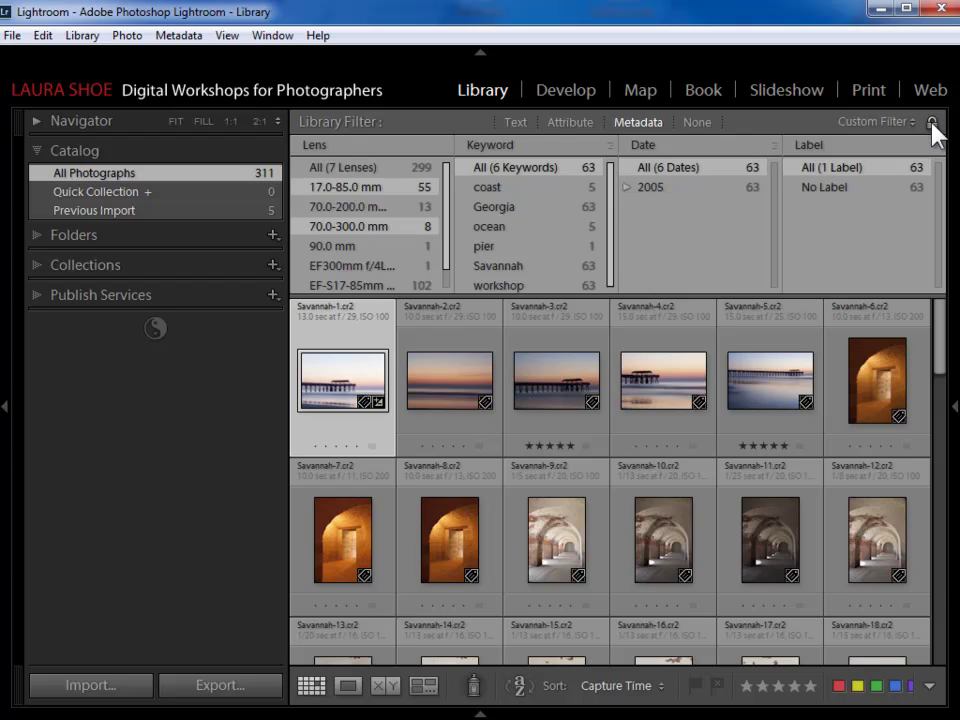
Step: View the 2012 folder 01-15 Seattle Snow with the lens filter locked on
click(37, 238)
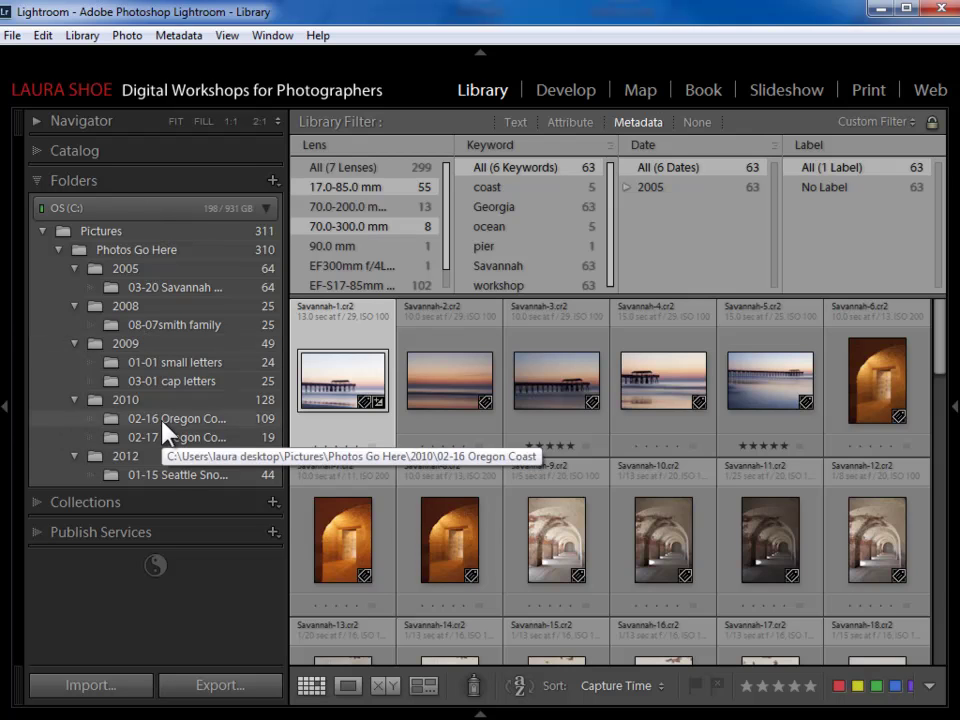
click(169, 477)
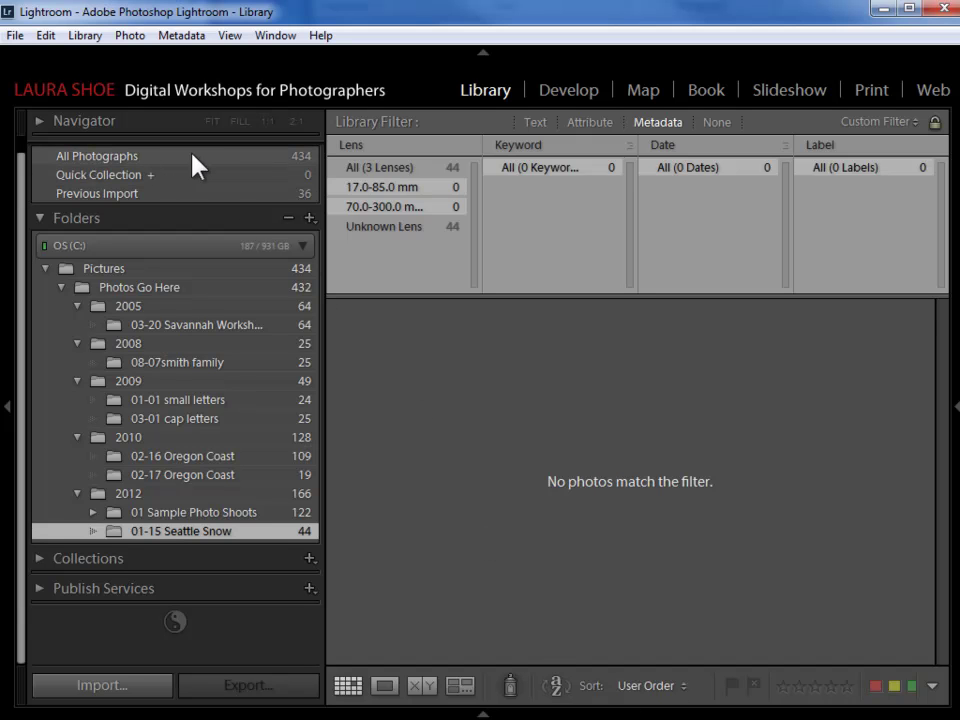
Step: Return to All Photographs and add an attribute filter for five-star photos to the lens filter
click(97, 156)
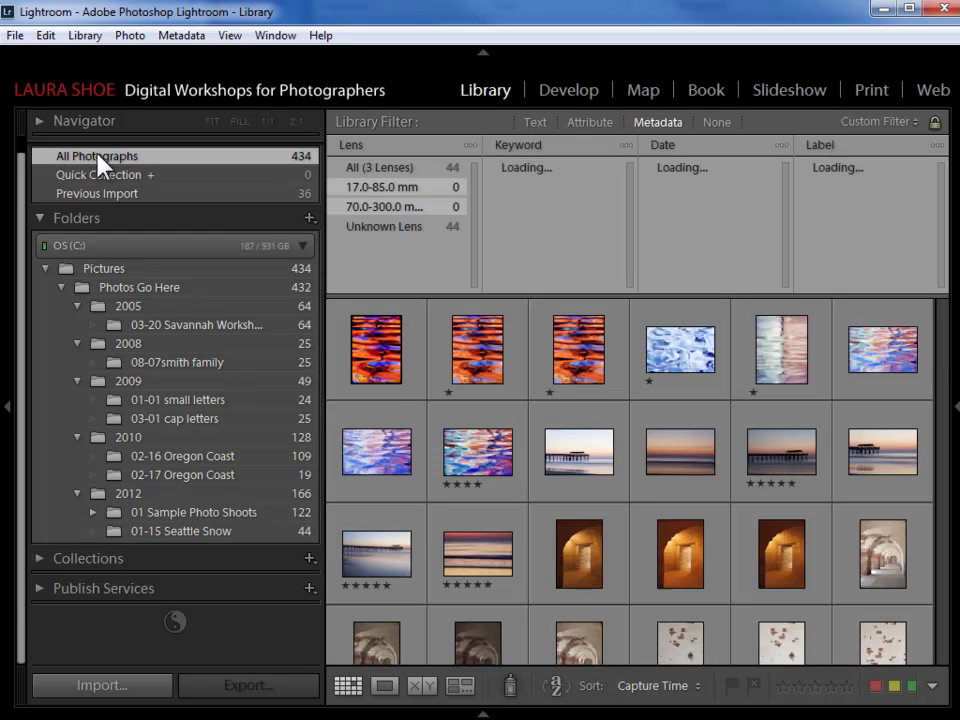
click(590, 122)
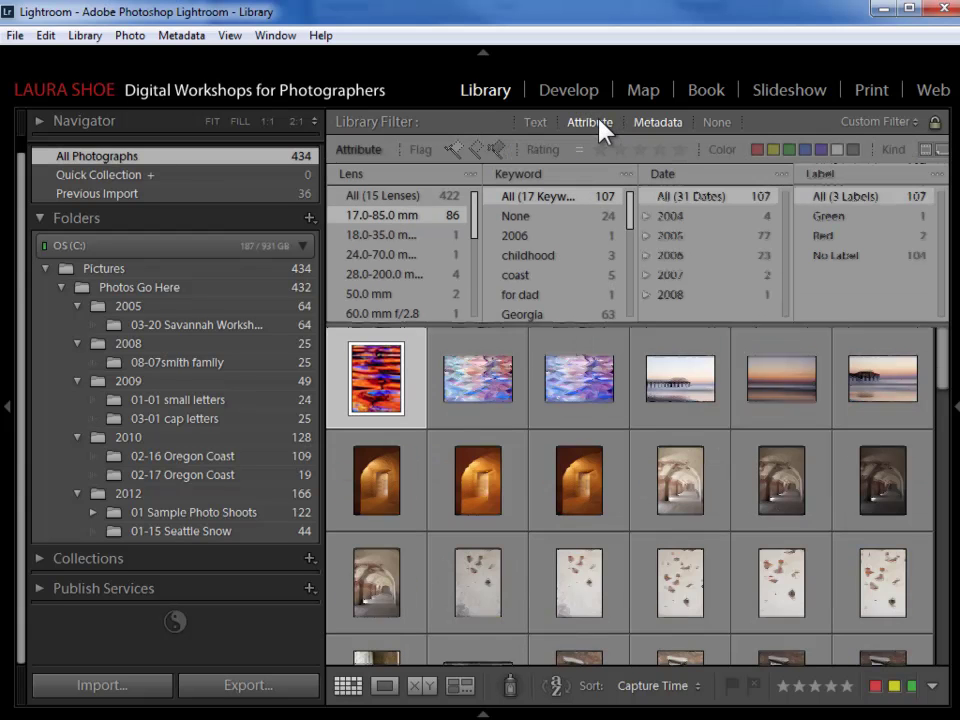
click(677, 151)
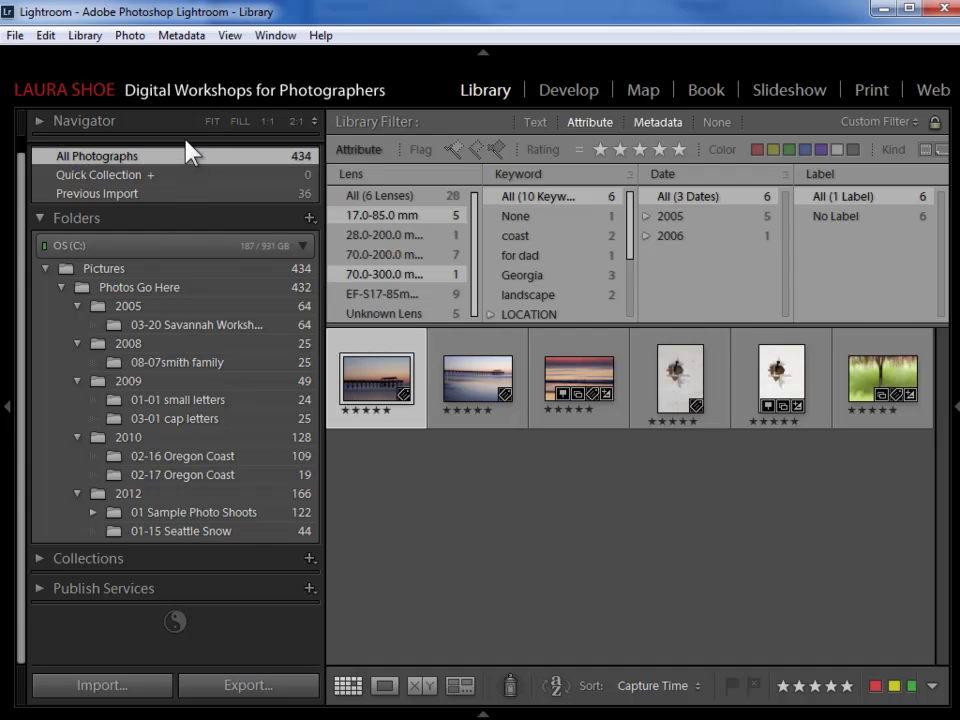
Step: Go to the library folder that contains the first filtered pier photo
right_click(376, 385)
key(Escape)
right_click(378, 385)
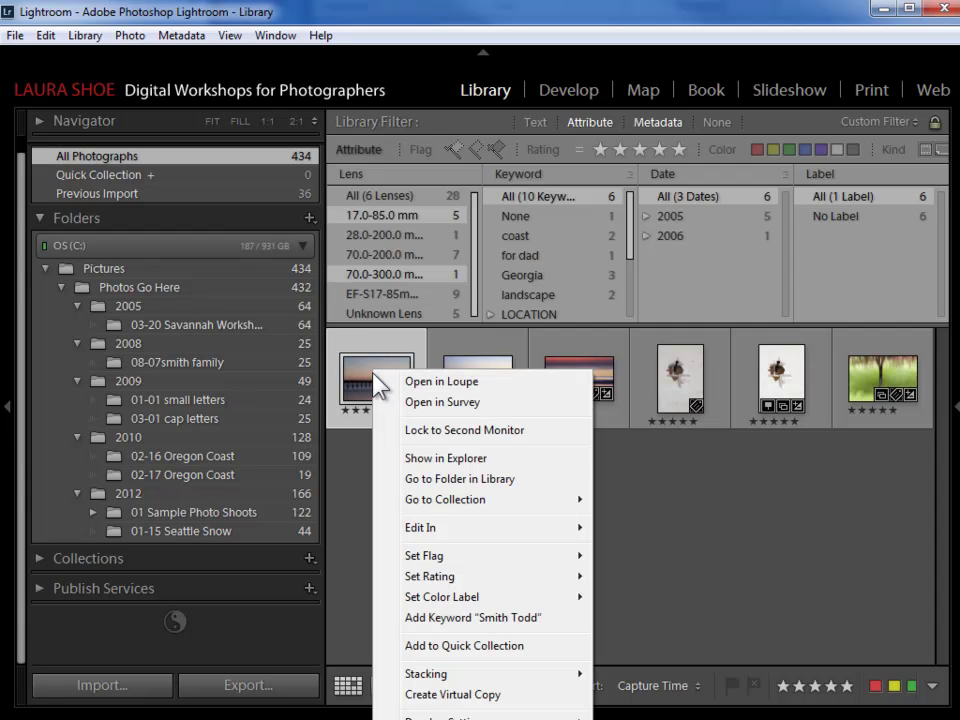
click(470, 480)
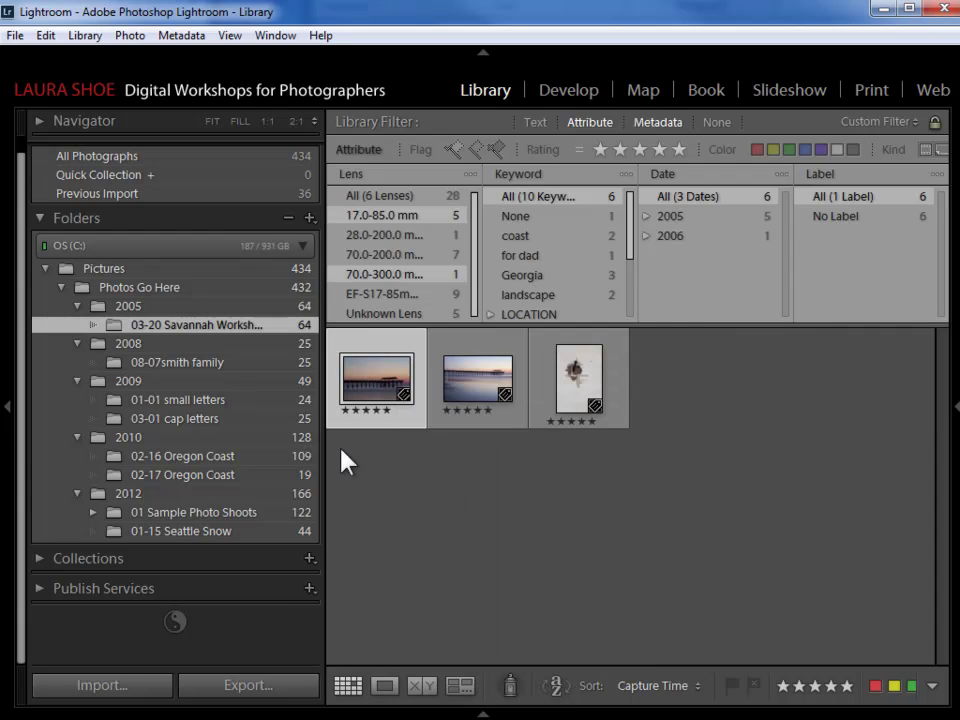